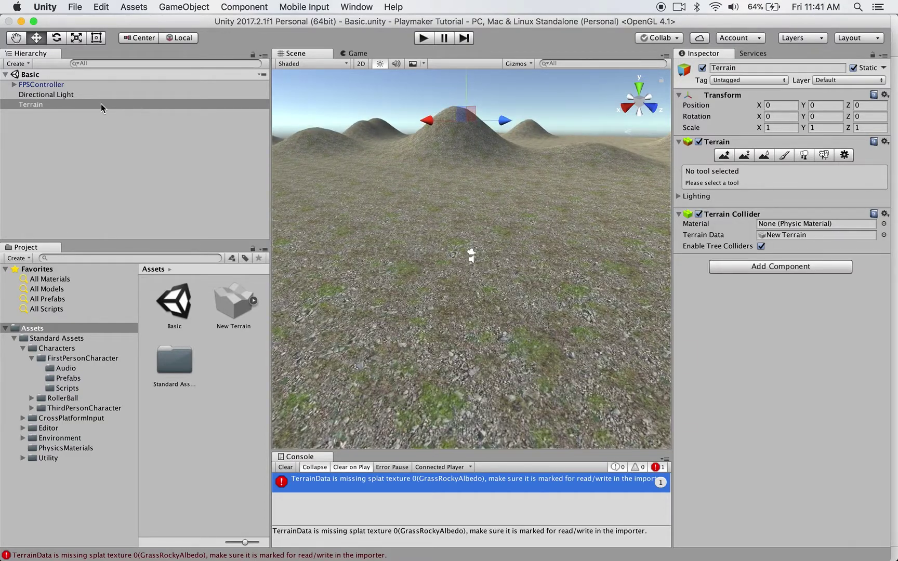
- Import all contents of the Unity2017.1.PlayMaker.1.8.9 package from the PlayMaker1.8.9 folder in Finder into the Unity project
{"action": "scroll", "coordinate": [542, 261], "scroll_direction": "down", "scroll_amount": 2}
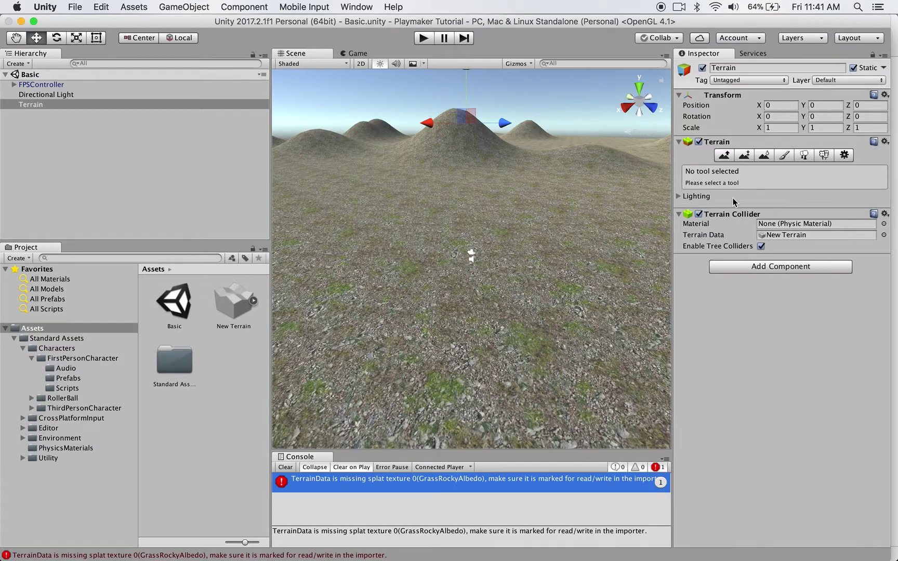
{"action": "left_click", "coordinate": [895, 556]}
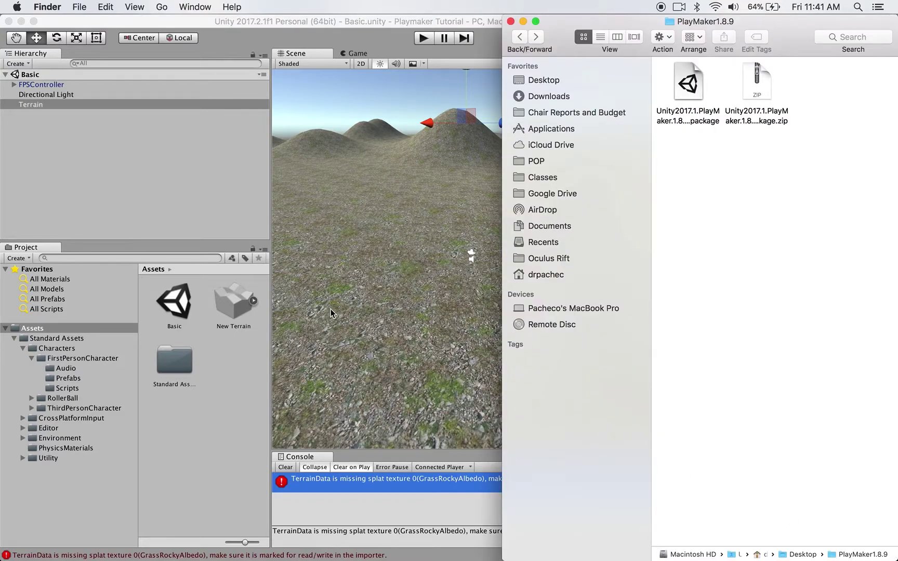
{"action": "left_click", "coordinate": [693, 93]}
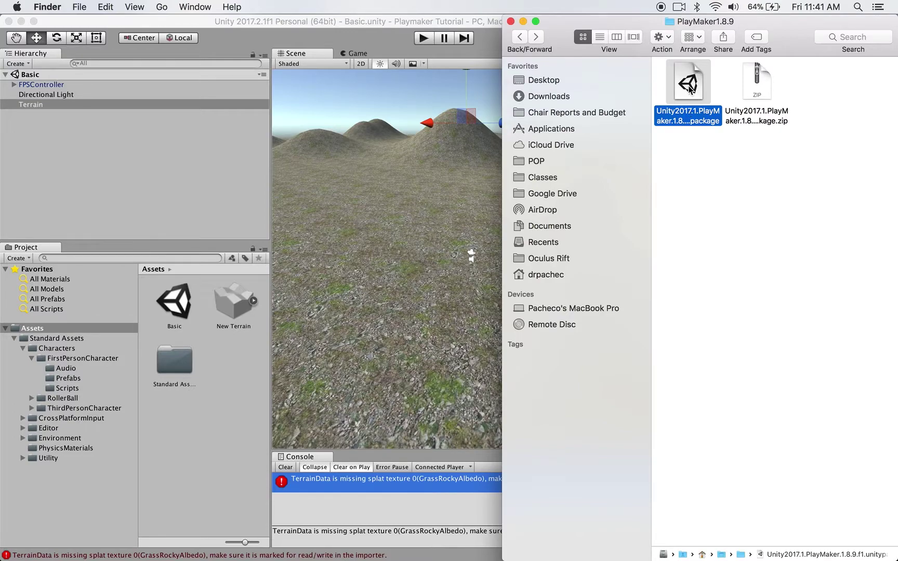
{"action": "double_click", "coordinate": [689, 89]}
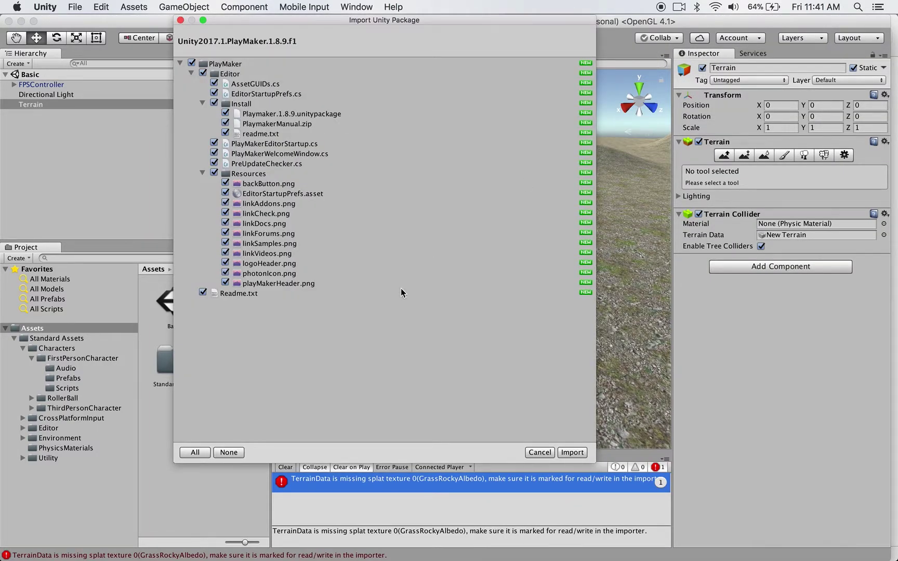
{"action": "left_click", "coordinate": [573, 453]}
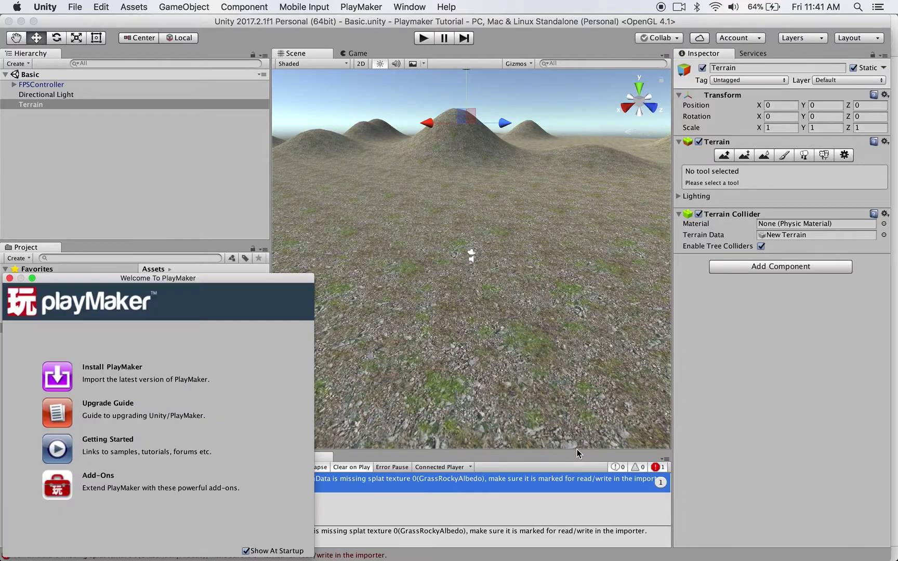
- Open PlayMaker's installation page from the welcome window and run the Pre-Update Check, closing its report
{"action": "left_click_drag", "start_coordinate": [203, 281], "coordinate": [458, 121]}
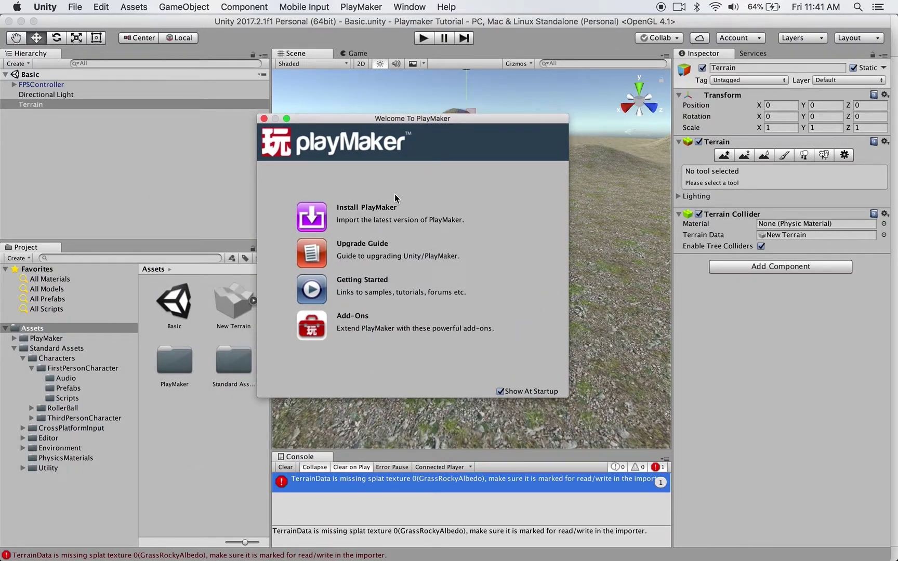
{"action": "left_click", "coordinate": [319, 218]}
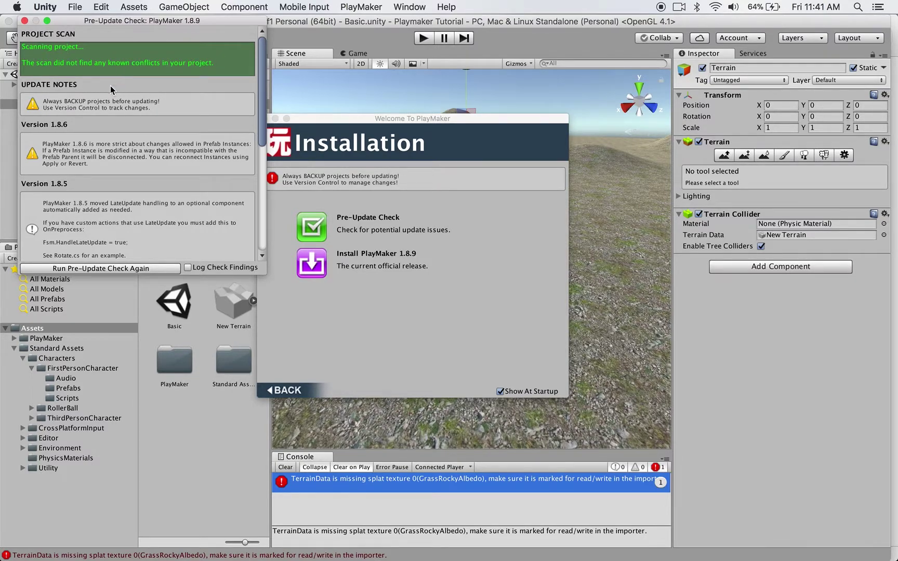
{"action": "left_click", "coordinate": [25, 21]}
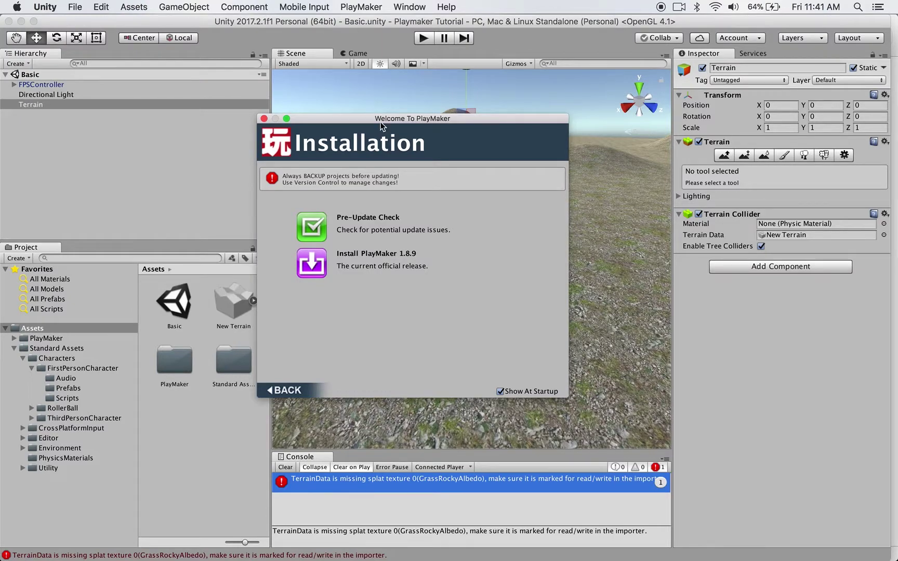
{"action": "left_click_drag", "start_coordinate": [402, 118], "coordinate": [415, 116]}
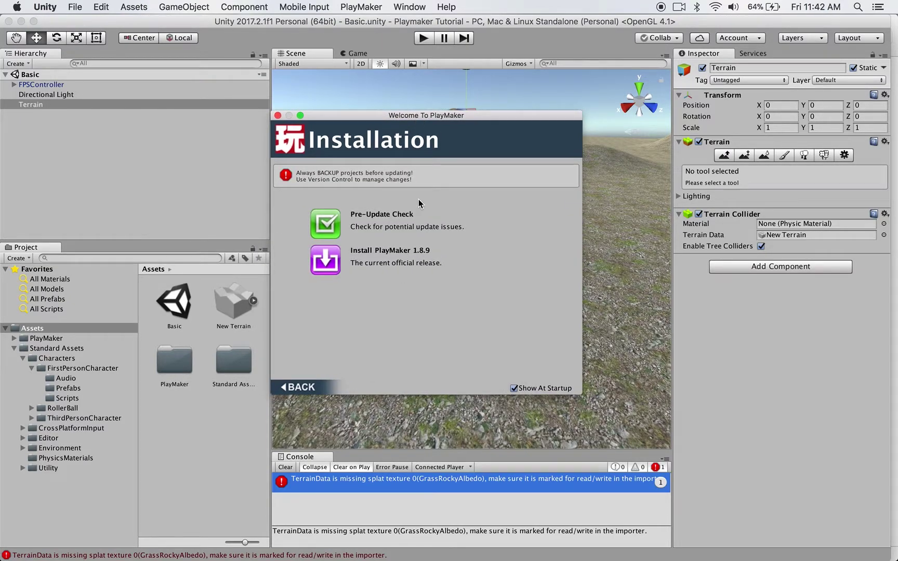
- Install PlayMaker 1.8.9, confirming the backup and importing the whole package, and close the welcome window
{"action": "left_click", "coordinate": [401, 254]}
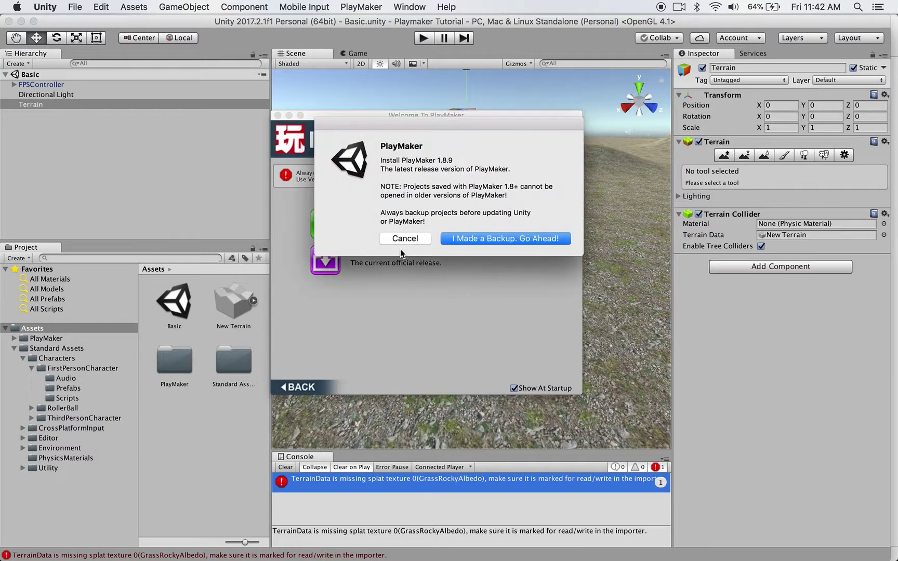
{"action": "left_click", "coordinate": [505, 239]}
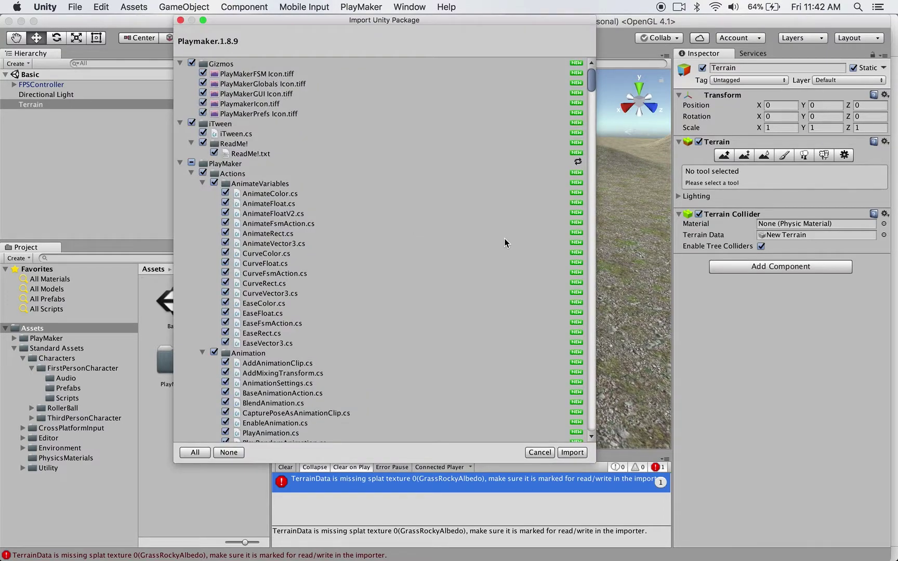
{"action": "left_click", "coordinate": [572, 453]}
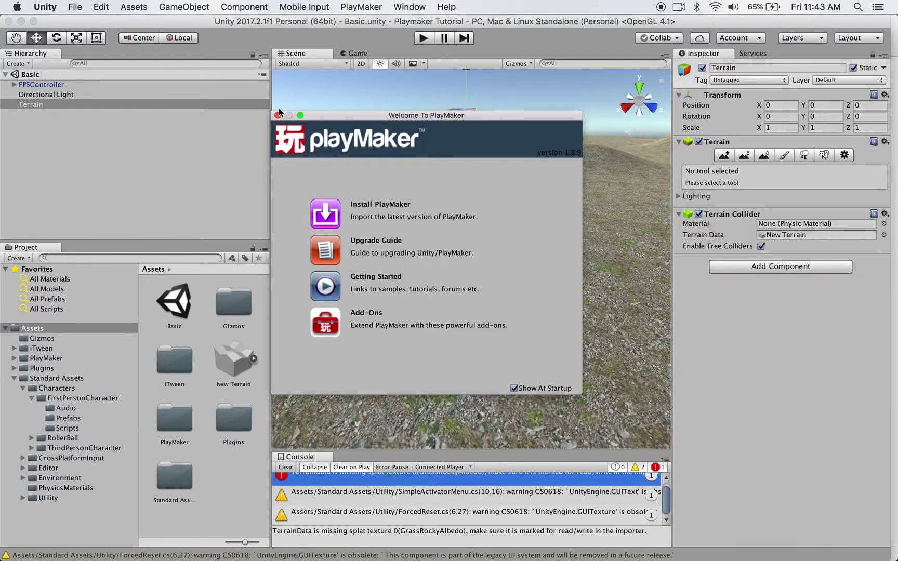
{"action": "left_click", "coordinate": [278, 115]}
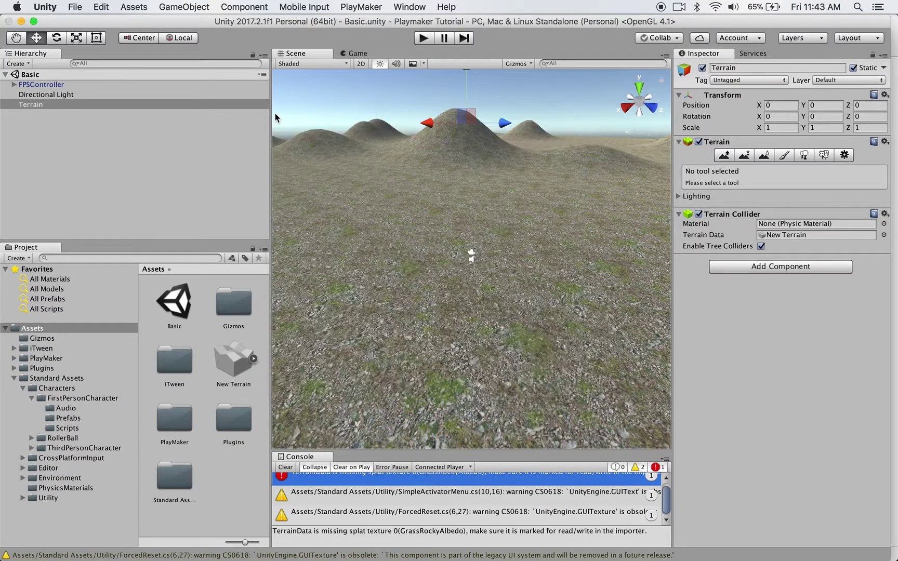
- Open the PlayMaker Editor, dock it alongside the Console and enlarge its area upward
{"action": "left_click", "coordinate": [356, 6]}
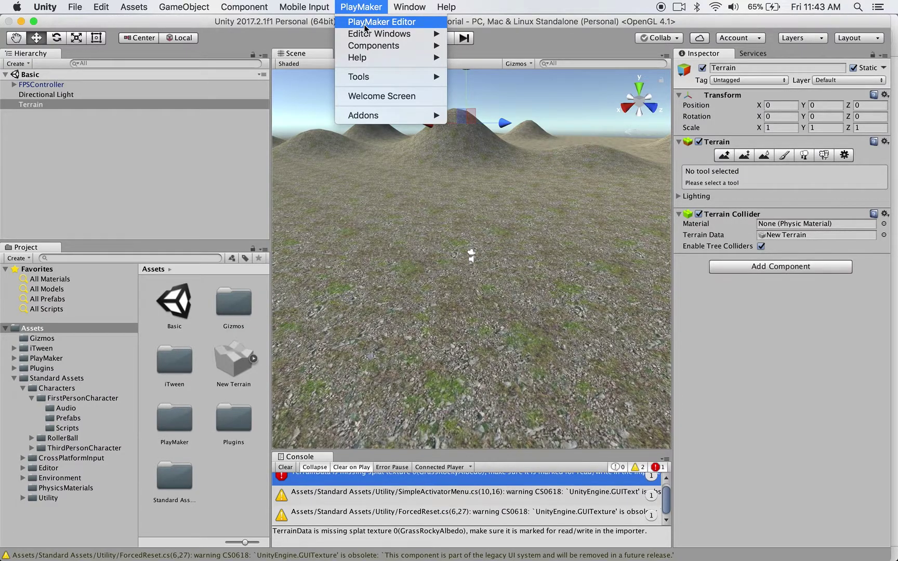
{"action": "left_click", "coordinate": [365, 24]}
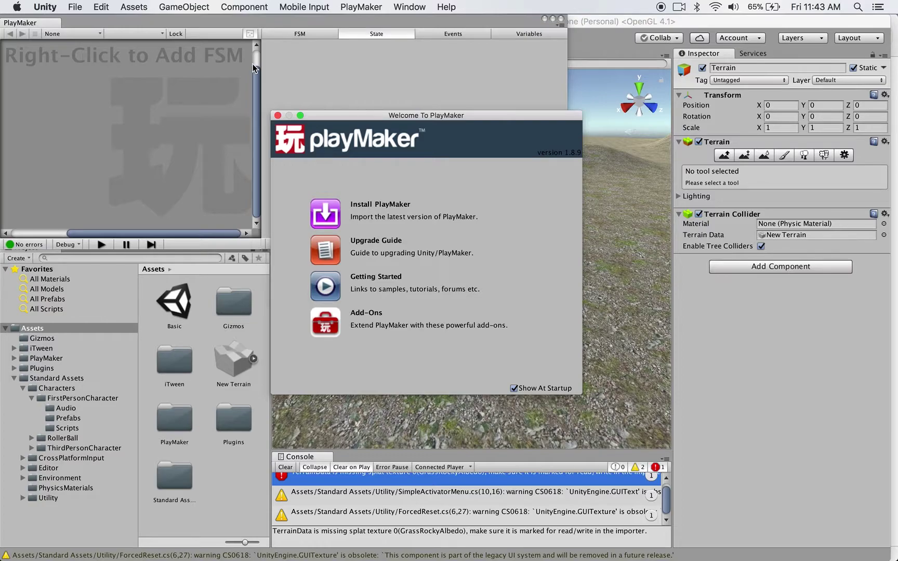
{"action": "left_click", "coordinate": [277, 117]}
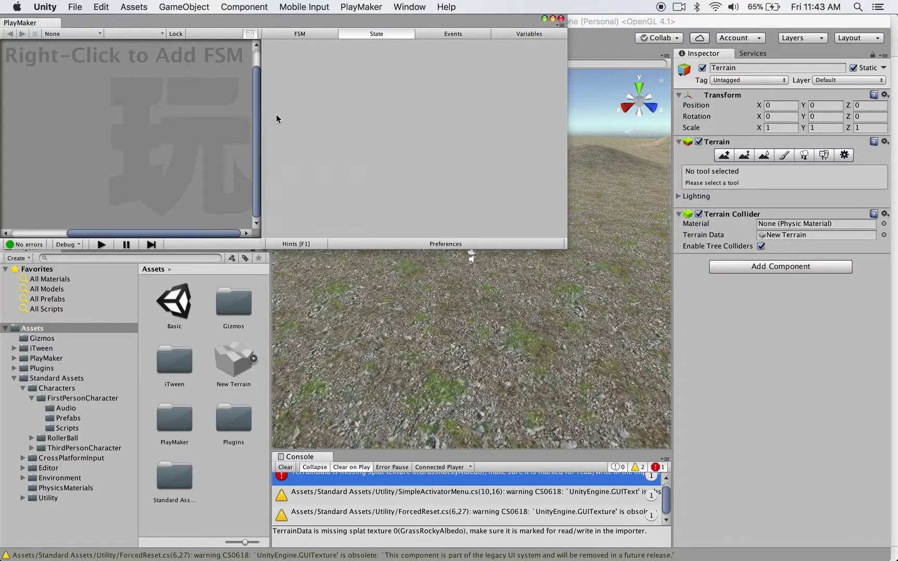
{"action": "left_click_drag", "start_coordinate": [73, 25], "coordinate": [435, 473]}
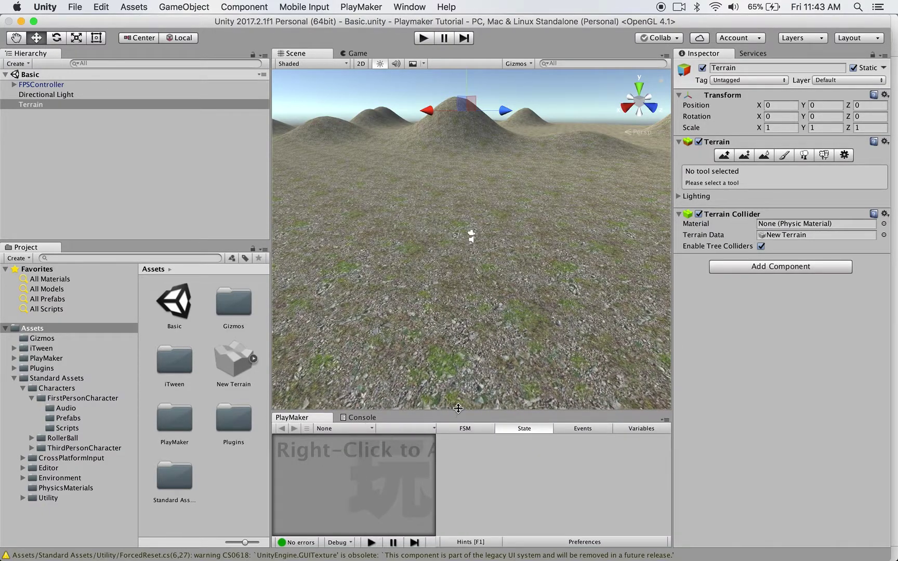
{"action": "left_click_drag", "start_coordinate": [458, 409], "coordinate": [459, 354]}
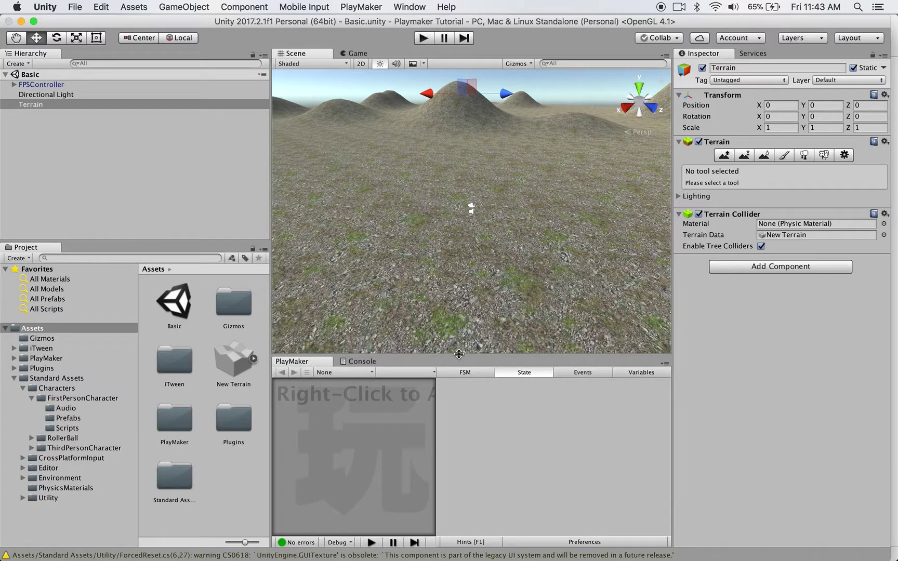
- Frame the FPSController, switch the scene to a top view and add a cube at its position
{"action": "scroll", "coordinate": [459, 317], "scroll_direction": "up", "scroll_amount": 5}
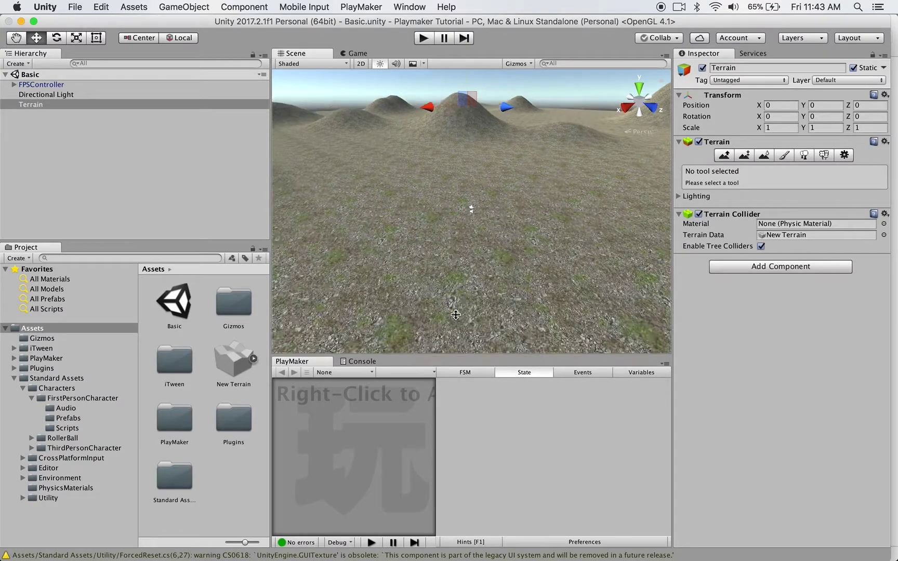
{"action": "double_click", "coordinate": [53, 86]}
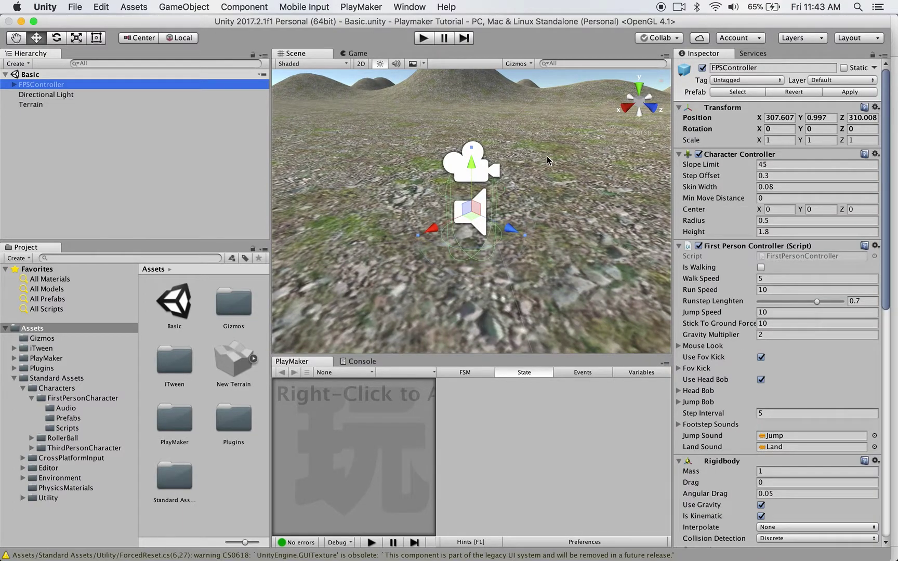
{"action": "left_click", "coordinate": [640, 90]}
{"action": "scroll", "coordinate": [560, 160], "scroll_direction": "down", "scroll_amount": 5}
{"action": "scroll", "coordinate": [560, 160], "scroll_direction": "down", "scroll_amount": 3}
{"action": "left_click", "coordinate": [178, 6]}
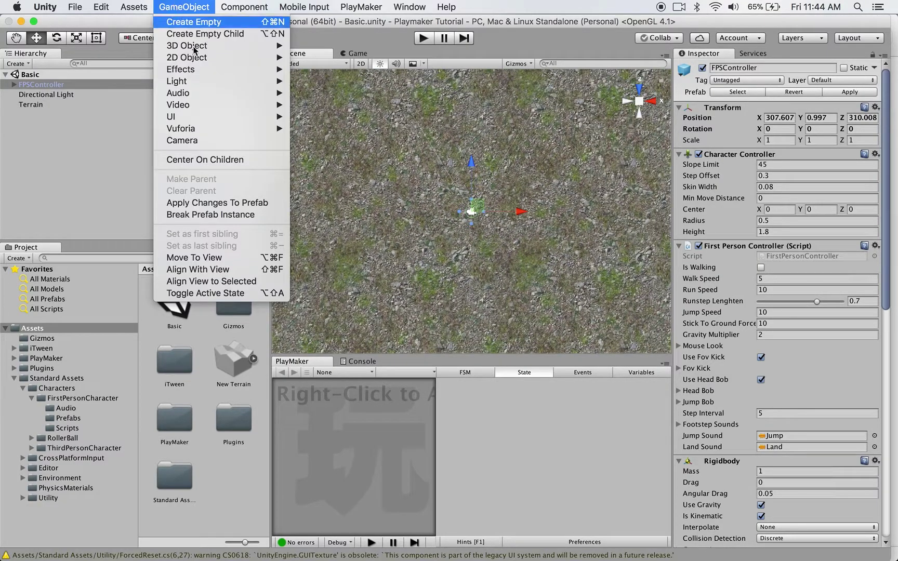
{"action": "mouse_move", "coordinate": [273, 50]}
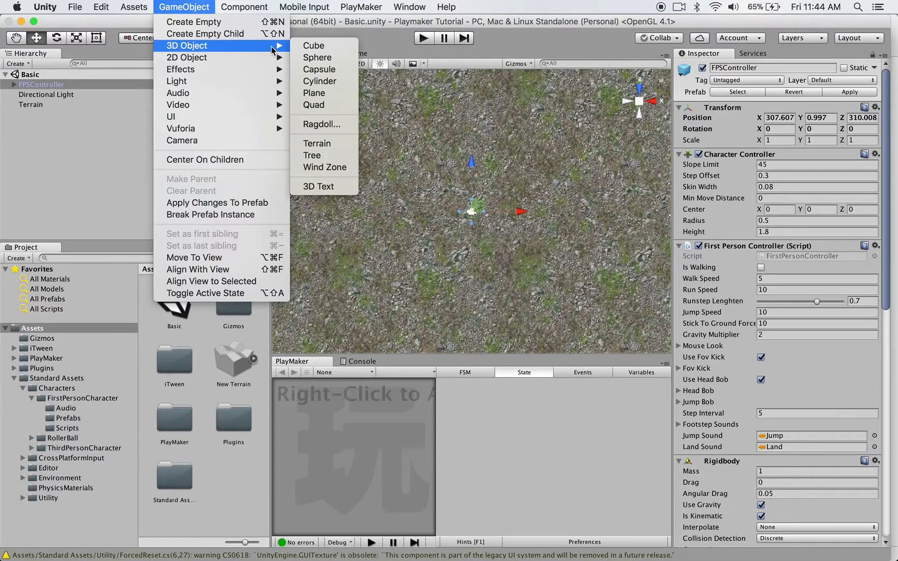
{"action": "left_click", "coordinate": [313, 46]}
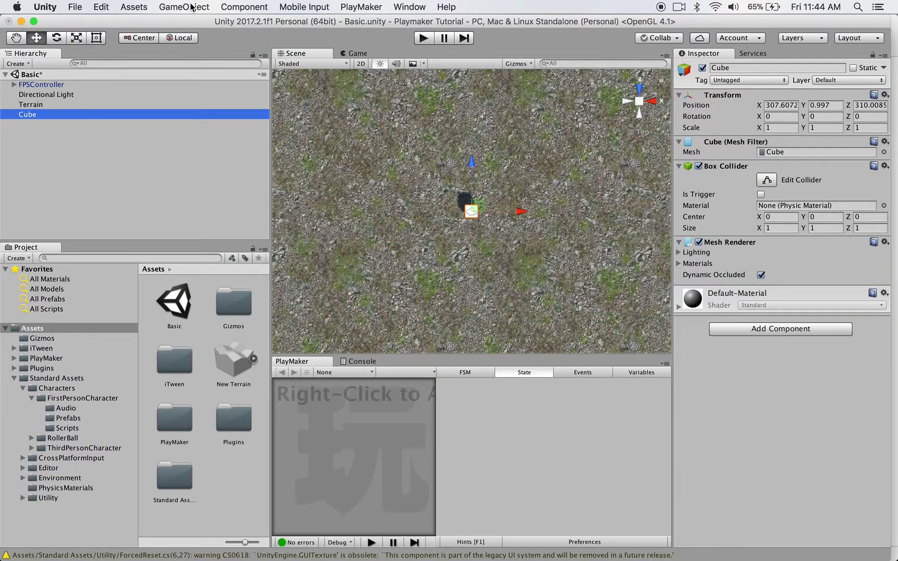
- Add a second cube and move it along the X axis to about 318.27
{"action": "left_click", "coordinate": [192, 7]}
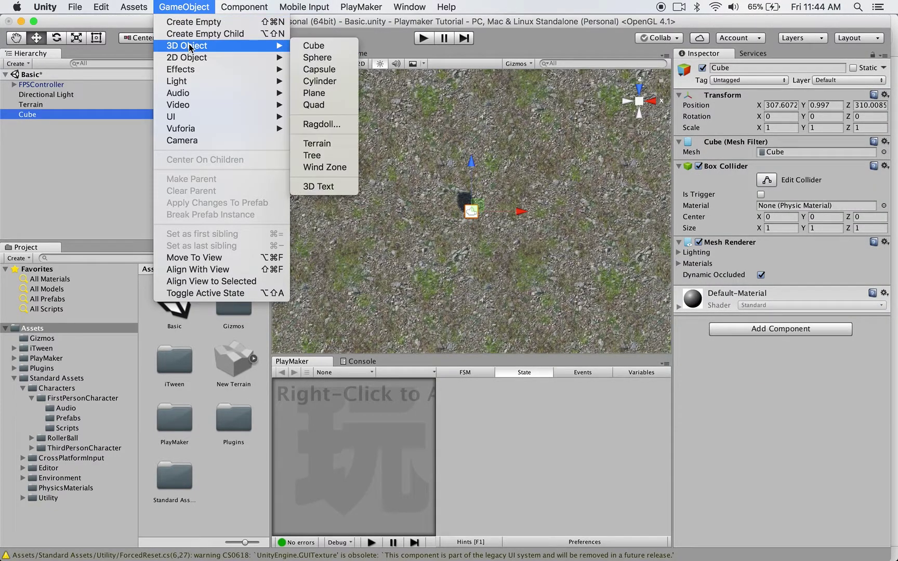
{"action": "left_click", "coordinate": [535, 187]}
{"action": "left_click_drag", "start_coordinate": [523, 214], "coordinate": [653, 230]}
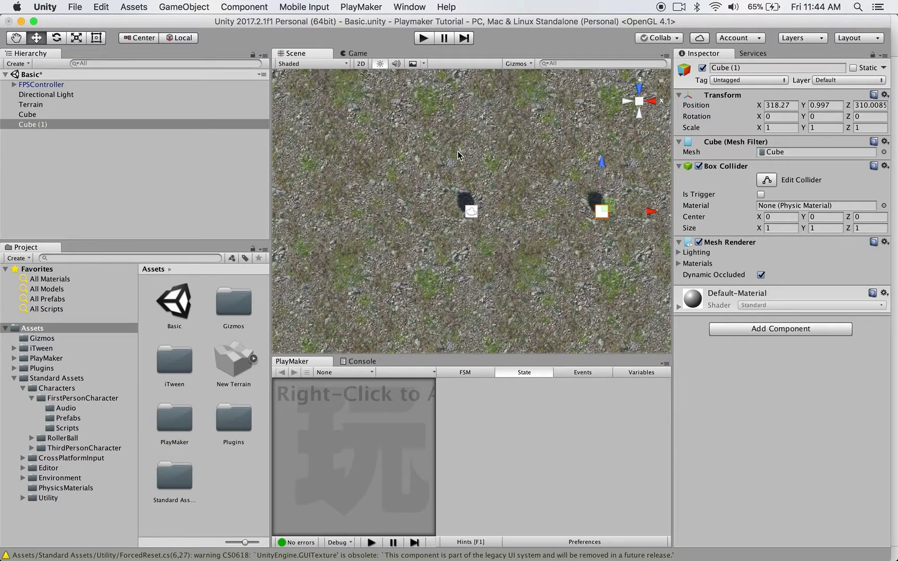
- Add a capsule and move it between the two cubes, to about X 312.91
{"action": "left_click", "coordinate": [182, 7]}
{"action": "mouse_move", "coordinate": [187, 46]}
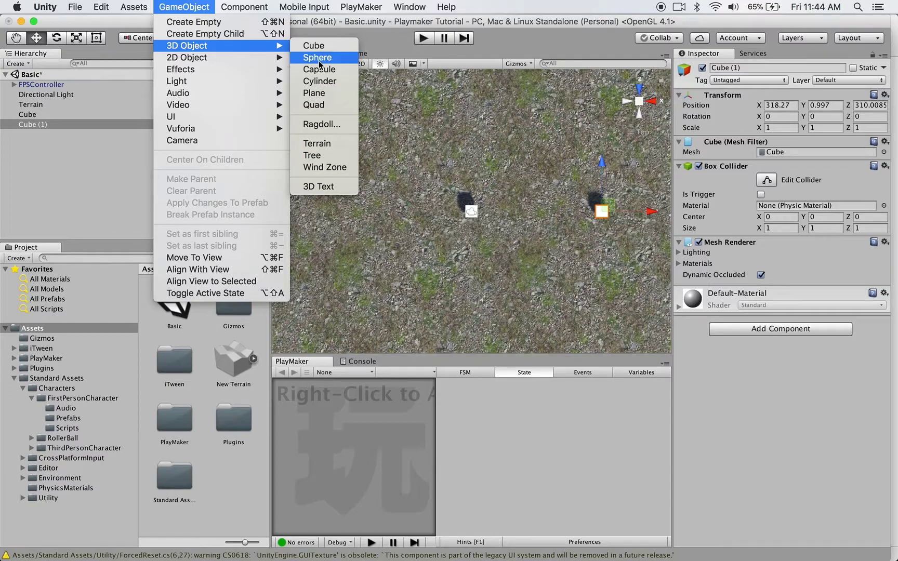
{"action": "left_click", "coordinate": [319, 69]}
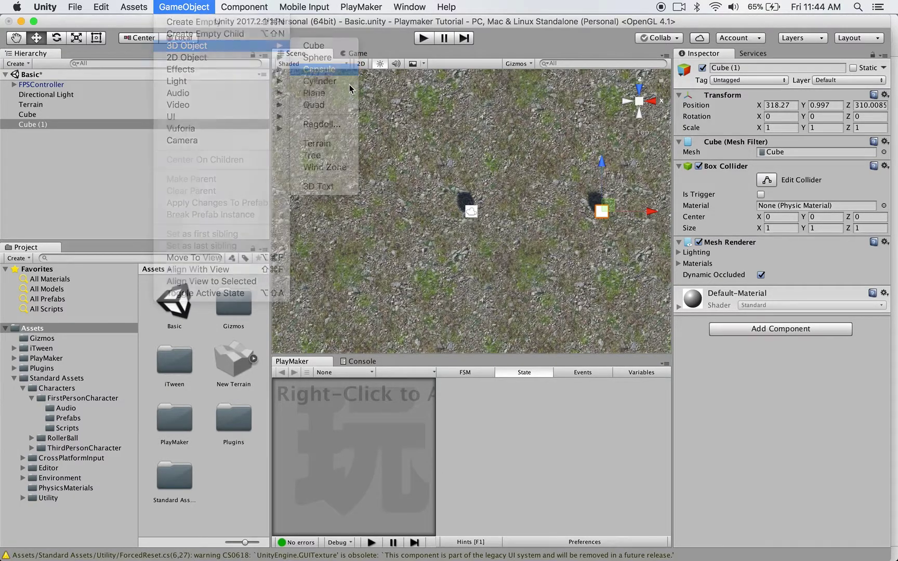
{"action": "left_click_drag", "start_coordinate": [518, 213], "coordinate": [581, 222]}
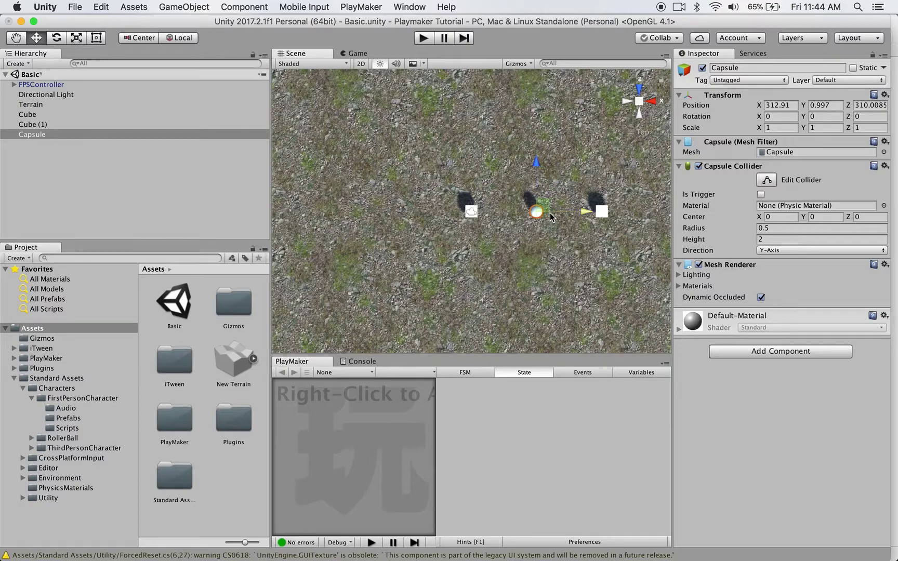
- Add a sphere and move it in front of the row of objects, to about X 315.26, Z 302.36
{"action": "left_click", "coordinate": [173, 6]}
{"action": "mouse_move", "coordinate": [192, 46]}
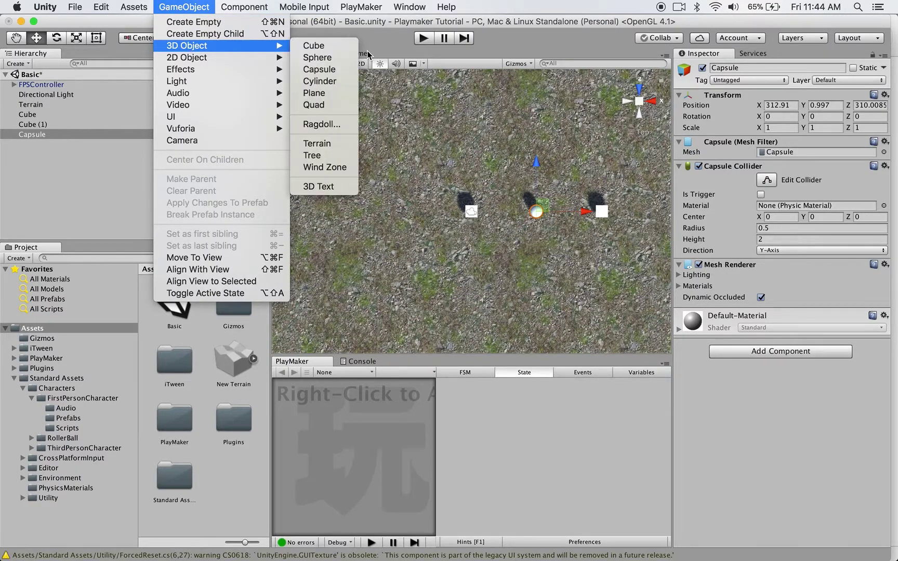
{"action": "left_click", "coordinate": [332, 60]}
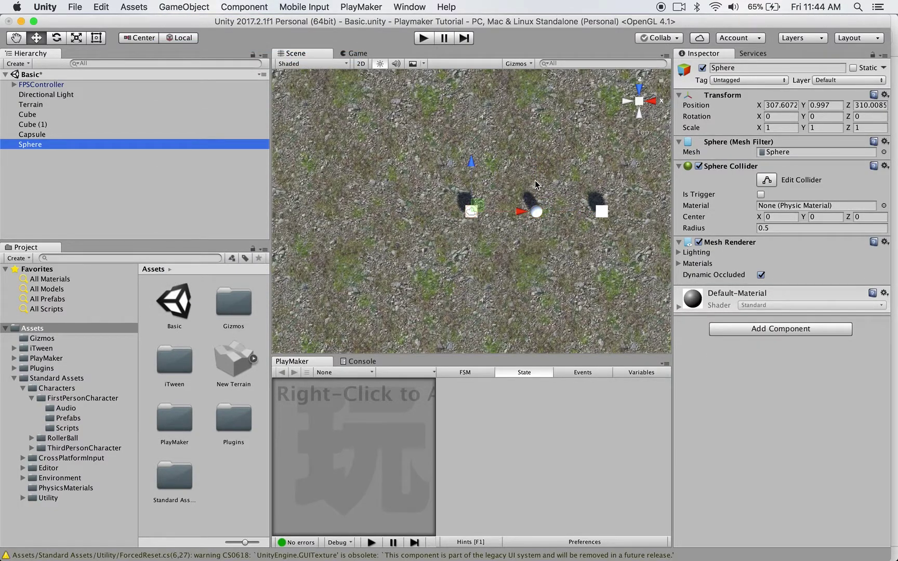
{"action": "left_click_drag", "start_coordinate": [470, 206], "coordinate": [471, 291]}
{"action": "left_click_drag", "start_coordinate": [520, 311], "coordinate": [614, 311]}
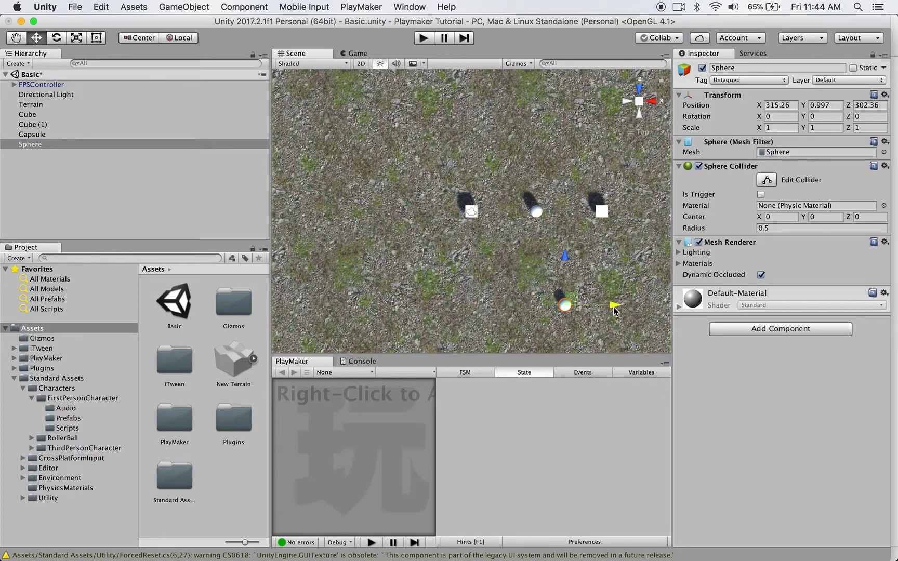
- Move the FPSController back behind the sphere, to about X 315.99, Z 293.57
{"action": "left_click", "coordinate": [50, 85]}
{"action": "scroll", "coordinate": [496, 226], "scroll_direction": "down", "scroll_amount": 3}
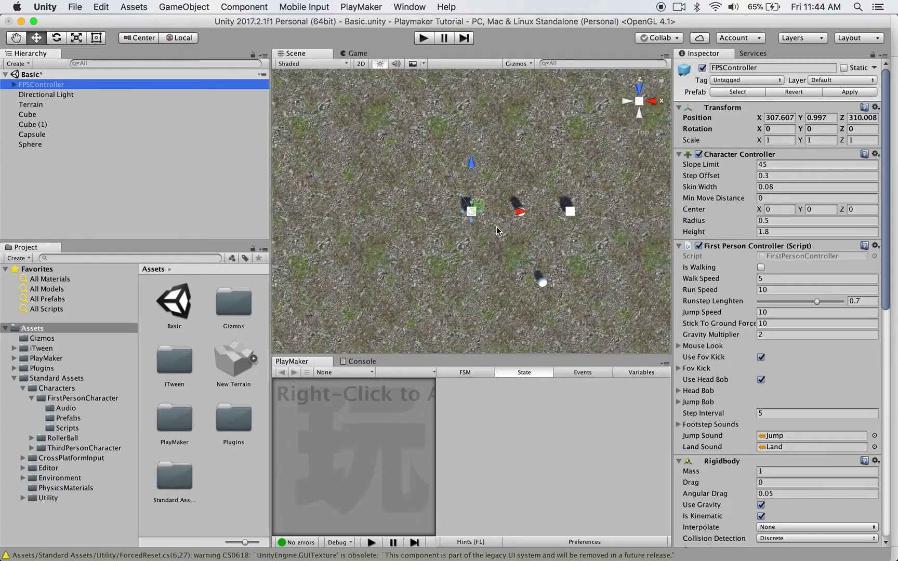
{"action": "left_click_drag", "start_coordinate": [467, 165], "coordinate": [483, 306]}
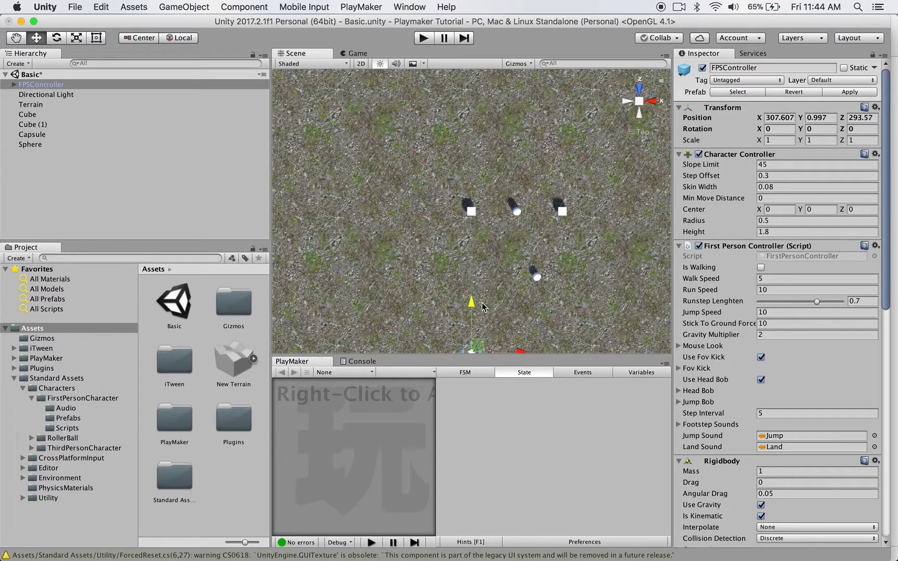
{"action": "scroll", "coordinate": [483, 307], "scroll_direction": "down", "scroll_amount": 2}
{"action": "left_click_drag", "start_coordinate": [519, 338], "coordinate": [579, 338]}
{"action": "scroll", "coordinate": [535, 269], "scroll_direction": "up", "scroll_amount": 2}
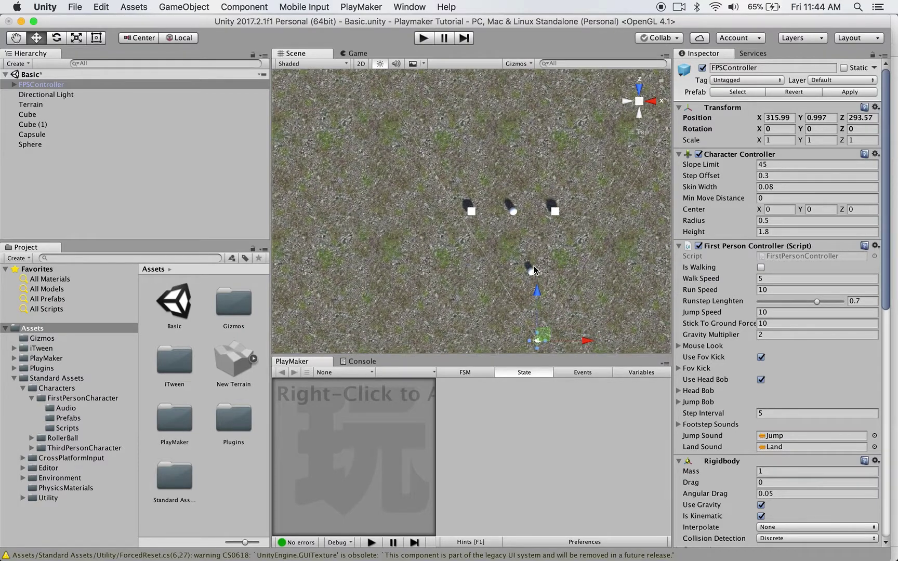
- Save the Basic scene and the project
{"action": "left_click", "coordinate": [75, 7]}
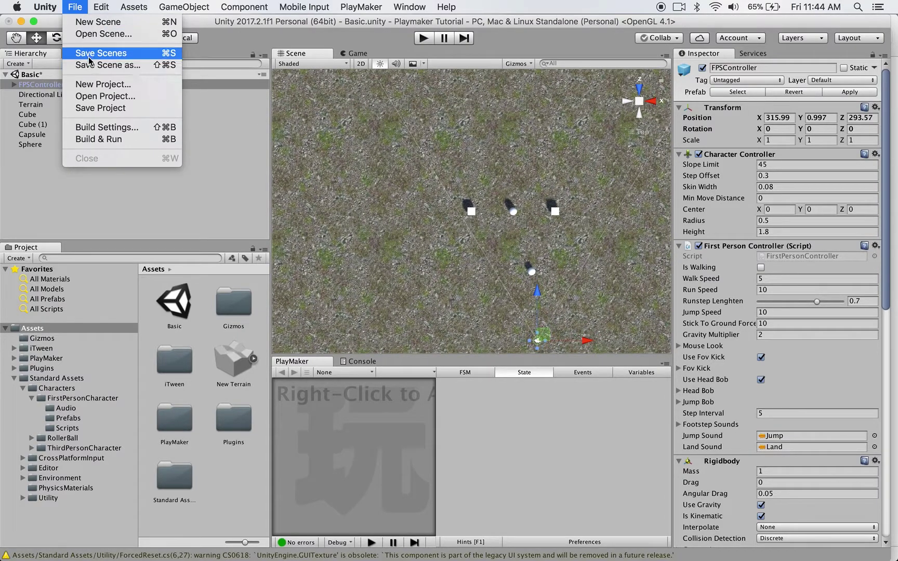
{"action": "left_click", "coordinate": [89, 59]}
{"action": "left_click", "coordinate": [76, 7]}
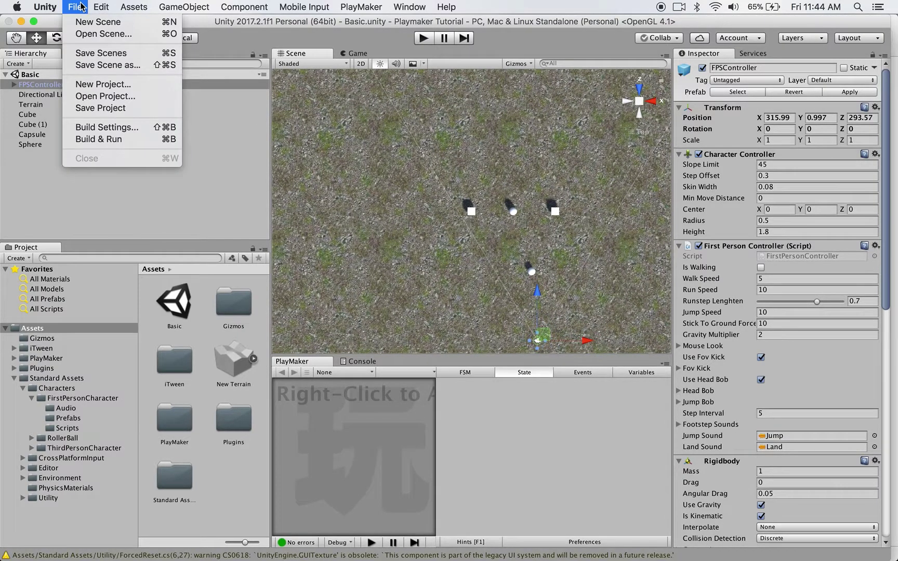
{"action": "left_click", "coordinate": [93, 108]}
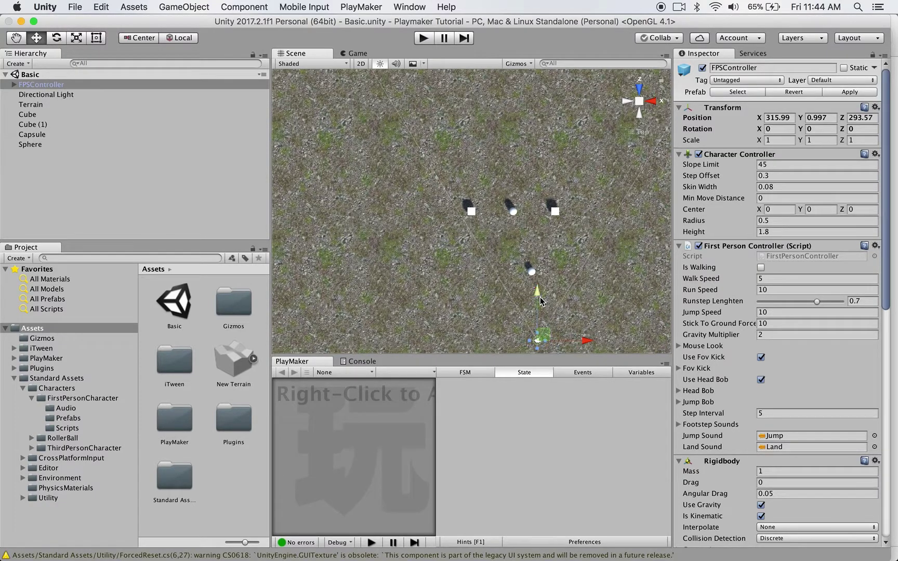
- Add a Box Collider component to the sphere in front of the row of objects
{"action": "scroll", "coordinate": [584, 323], "scroll_direction": "up", "scroll_amount": 1}
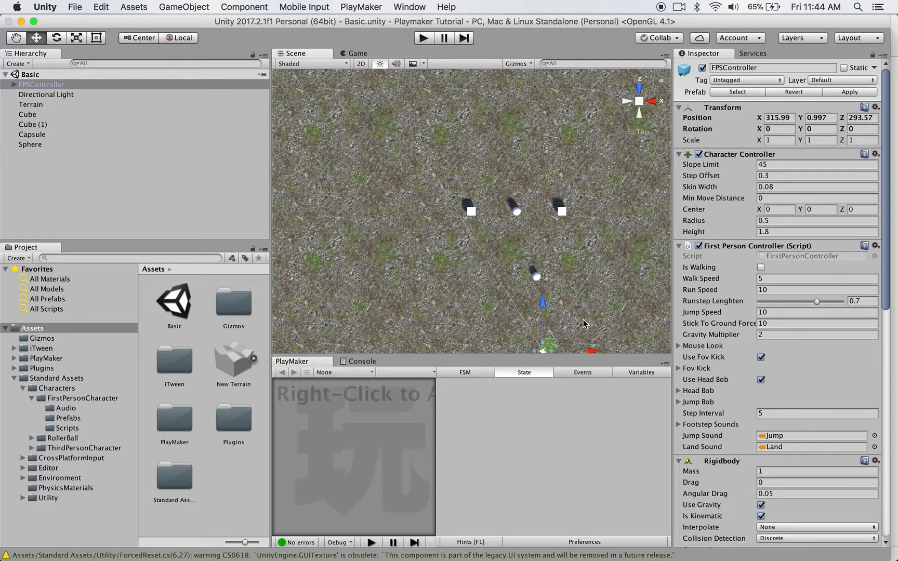
{"action": "left_click", "coordinate": [15, 37]}
{"action": "left_click_drag", "start_coordinate": [633, 276], "coordinate": [589, 206]}
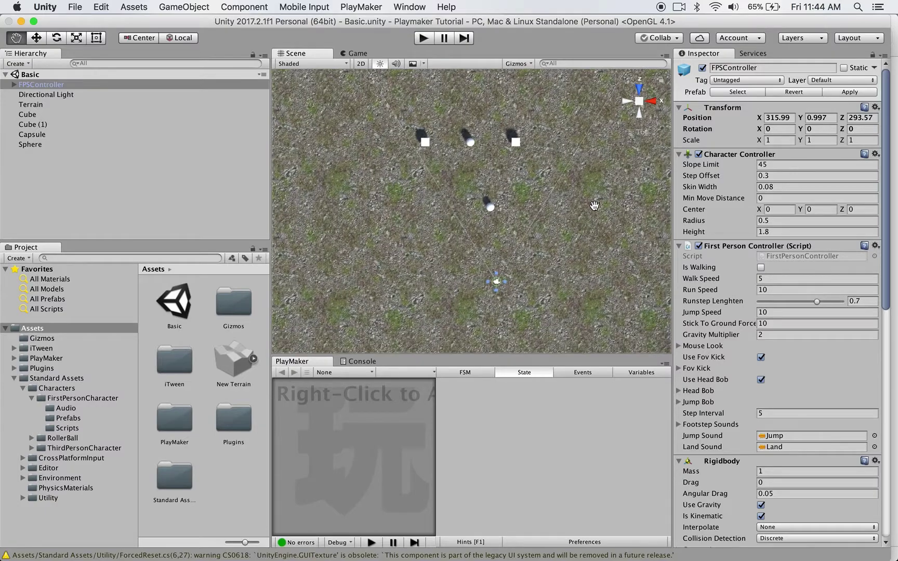
{"action": "scroll", "coordinate": [505, 284], "scroll_direction": "up", "scroll_amount": 3}
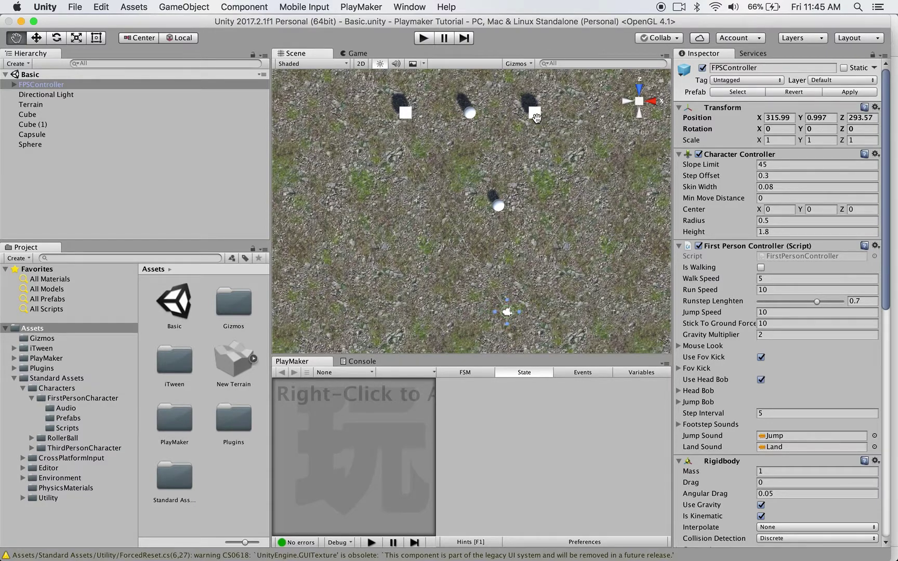
{"action": "scroll", "coordinate": [548, 213], "scroll_direction": "down", "scroll_amount": 2}
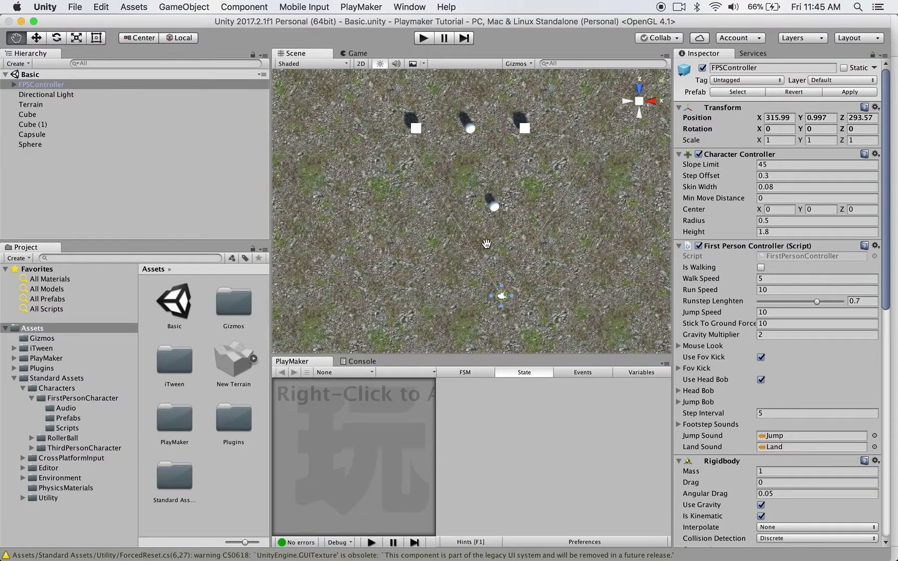
{"action": "scroll", "coordinate": [487, 244], "scroll_direction": "up", "scroll_amount": 3}
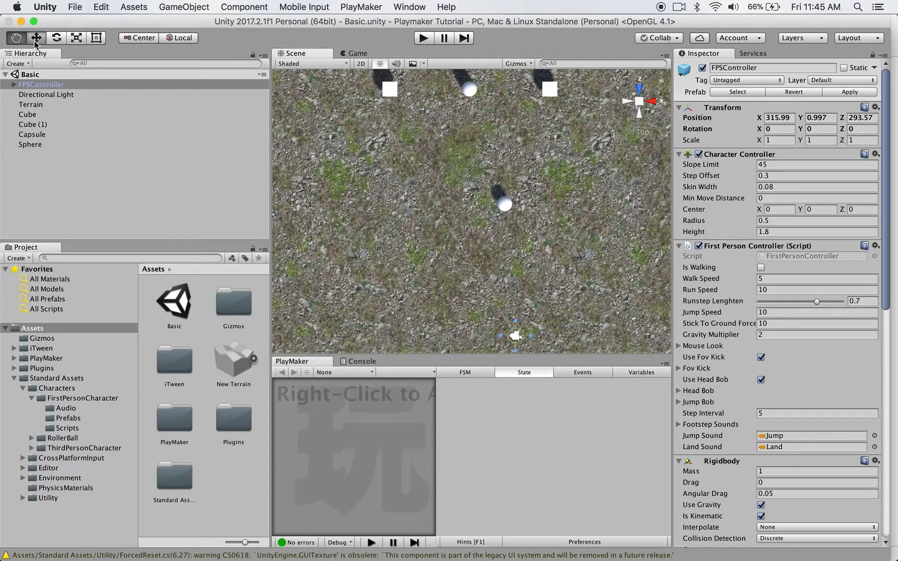
{"action": "left_click", "coordinate": [35, 40]}
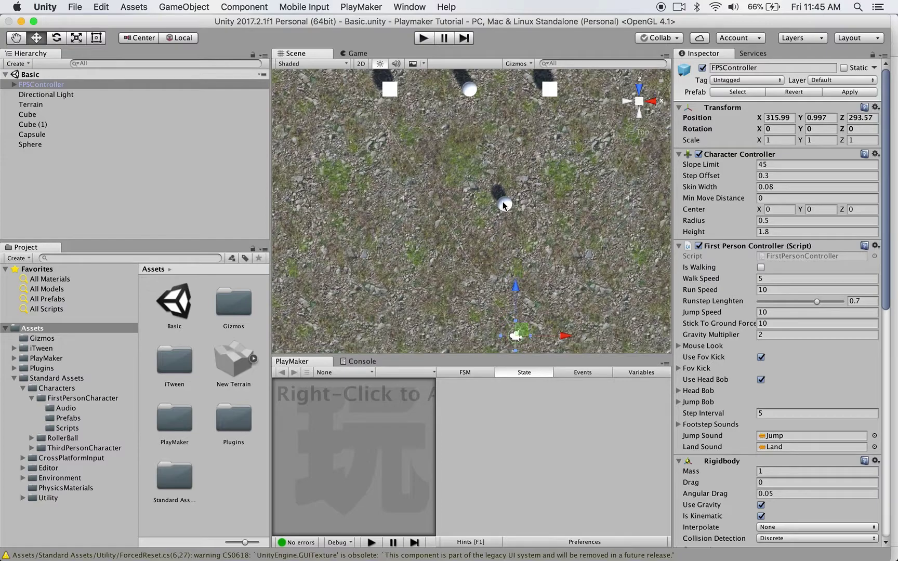
{"action": "left_click", "coordinate": [503, 204]}
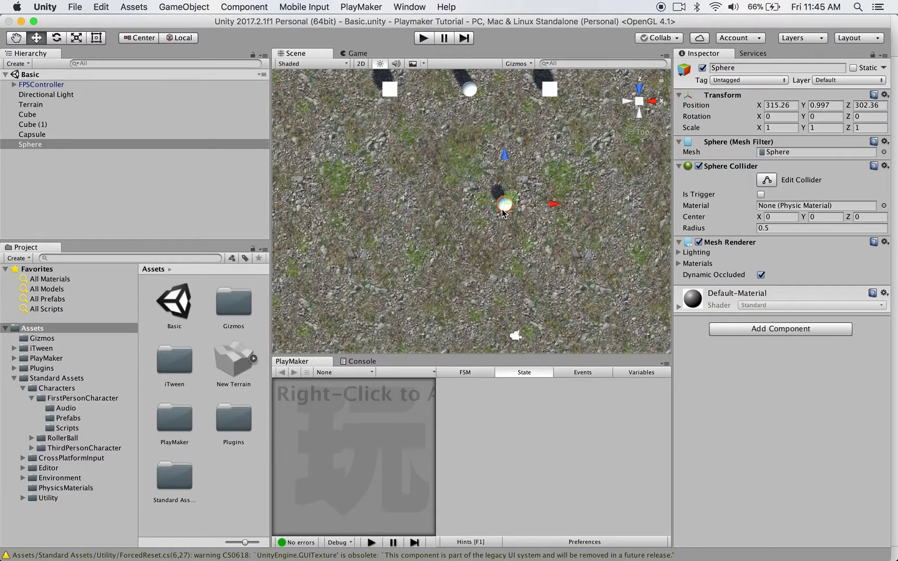
{"action": "left_click", "coordinate": [796, 334]}
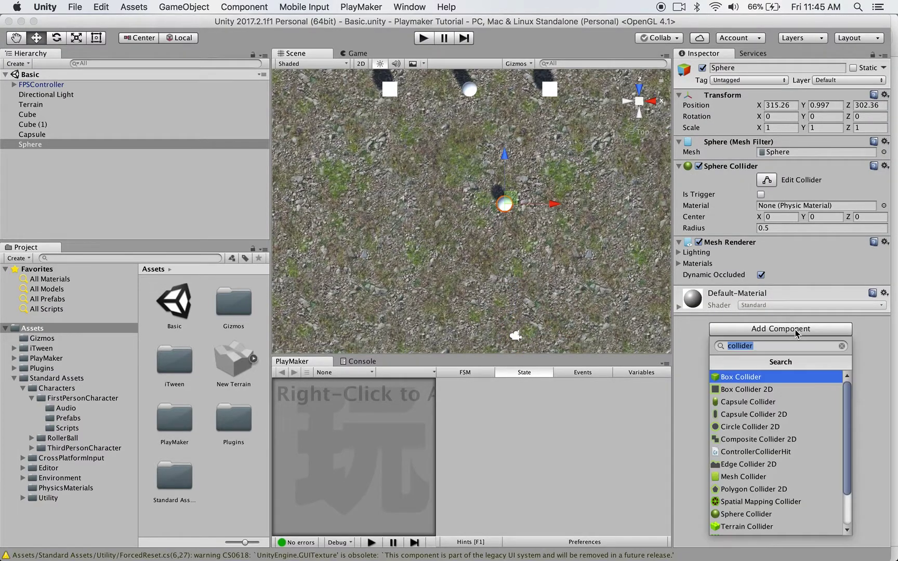
{"action": "type", "text": "collider"}
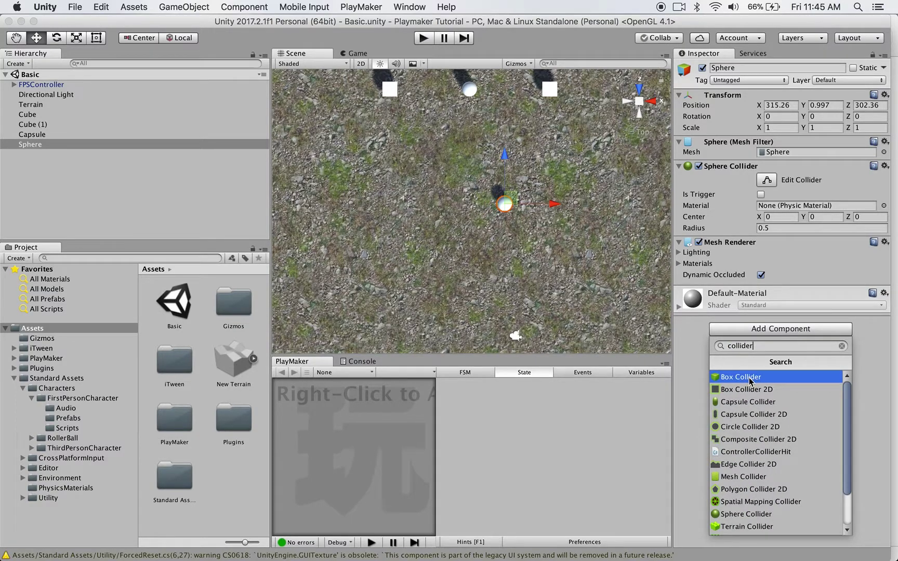
{"action": "left_click", "coordinate": [750, 380]}
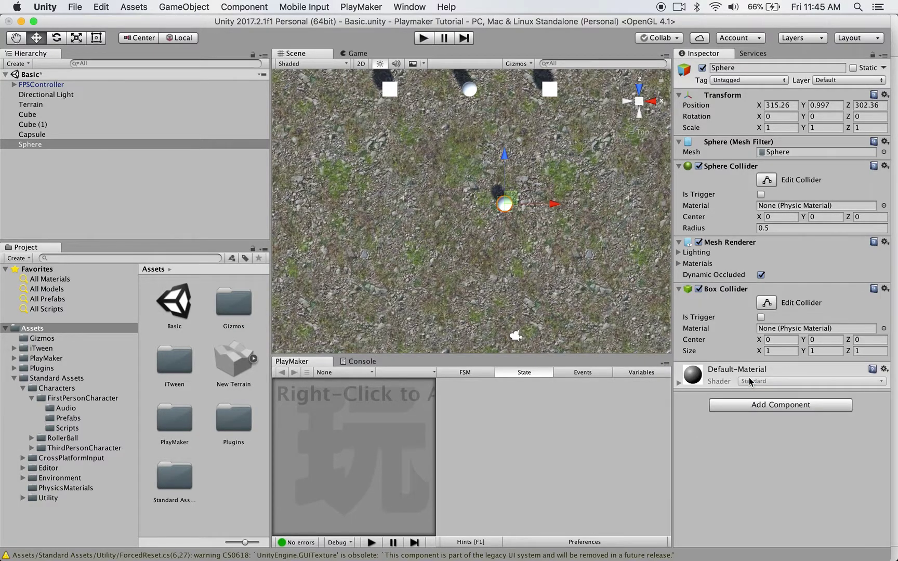
- Make the sphere's Box Collider a trigger and set its size to 5 on X, Y and Z
{"action": "scroll", "coordinate": [801, 413], "scroll_direction": "down", "scroll_amount": 5}
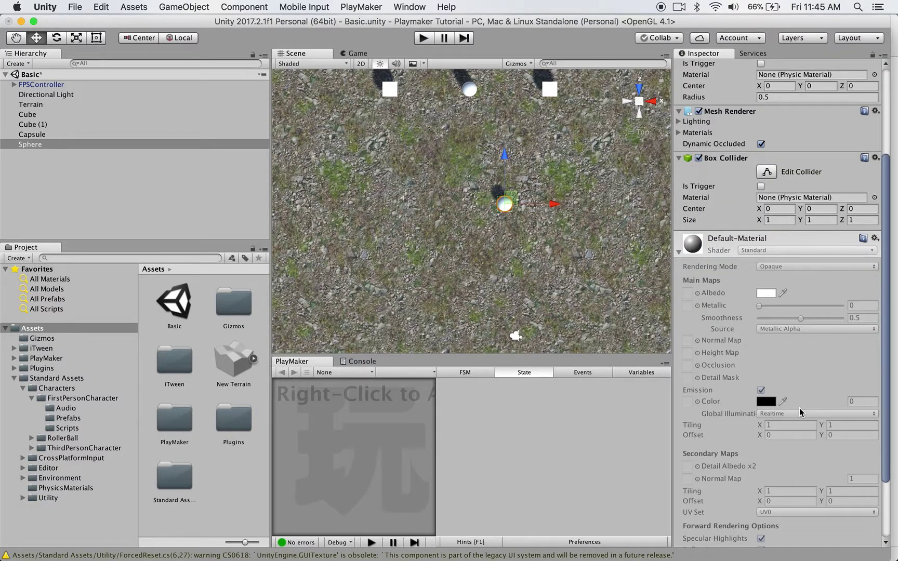
{"action": "left_click", "coordinate": [679, 252]}
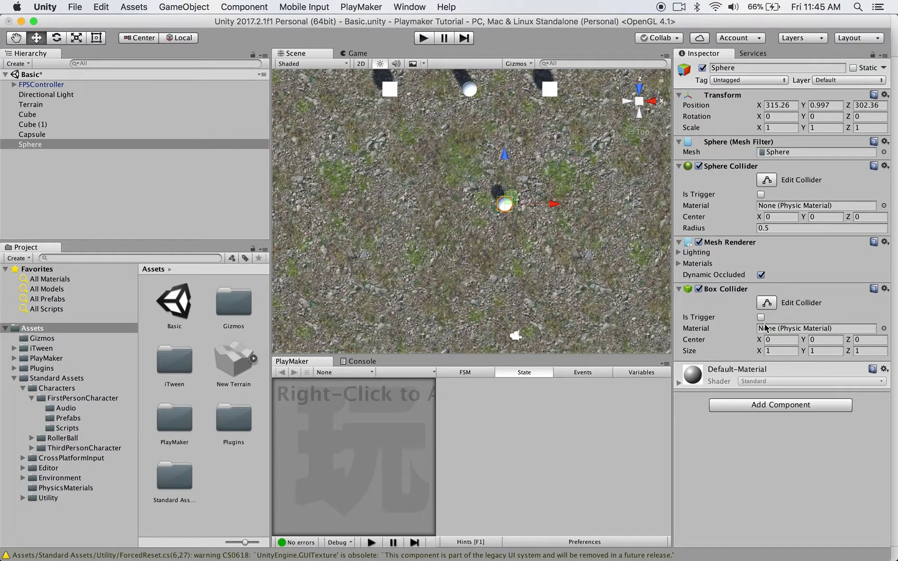
{"action": "left_click", "coordinate": [761, 318]}
{"action": "scroll", "coordinate": [513, 204], "scroll_direction": "up", "scroll_amount": 5}
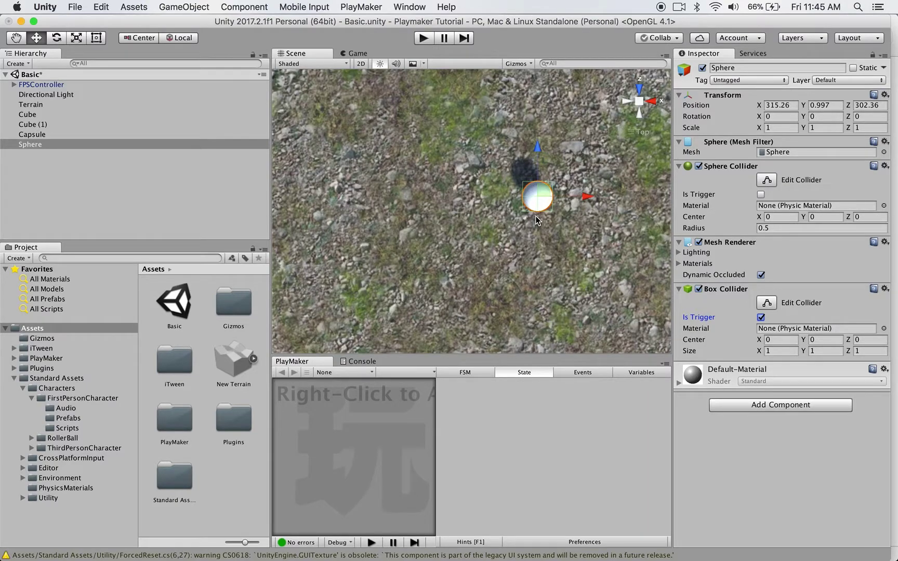
{"action": "type", "text": "5"}
{"action": "key", "text": "Tab"}
{"action": "type", "text": "5"}
{"action": "key", "text": "Tab"}
{"action": "type", "text": "5"}
{"action": "scroll", "coordinate": [588, 253], "scroll_direction": "down", "scroll_amount": 4}
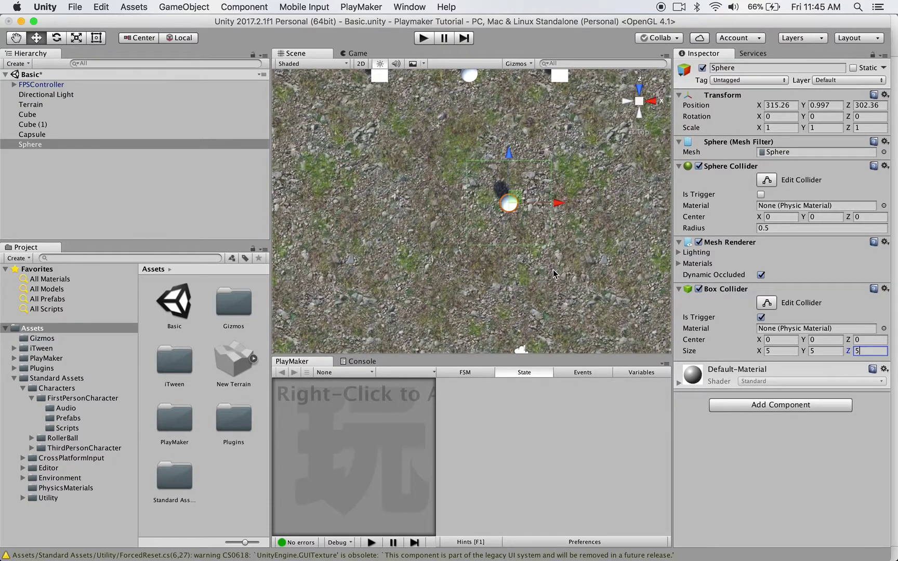
{"action": "scroll", "coordinate": [553, 270], "scroll_direction": "up", "scroll_amount": 2}
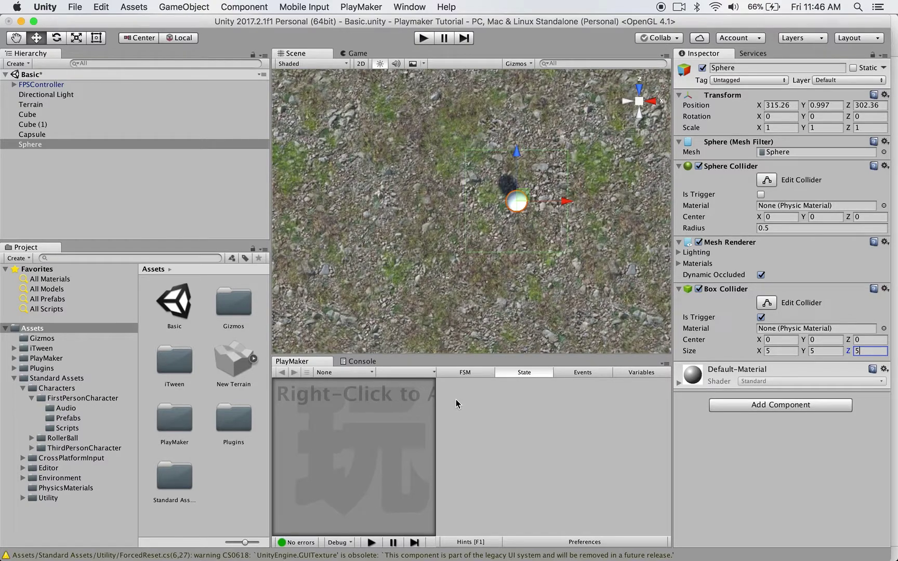
- Play-test the scene by walking the first-person controller up to the sphere and back with the trigger collider active
{"action": "left_click", "coordinate": [423, 39]}
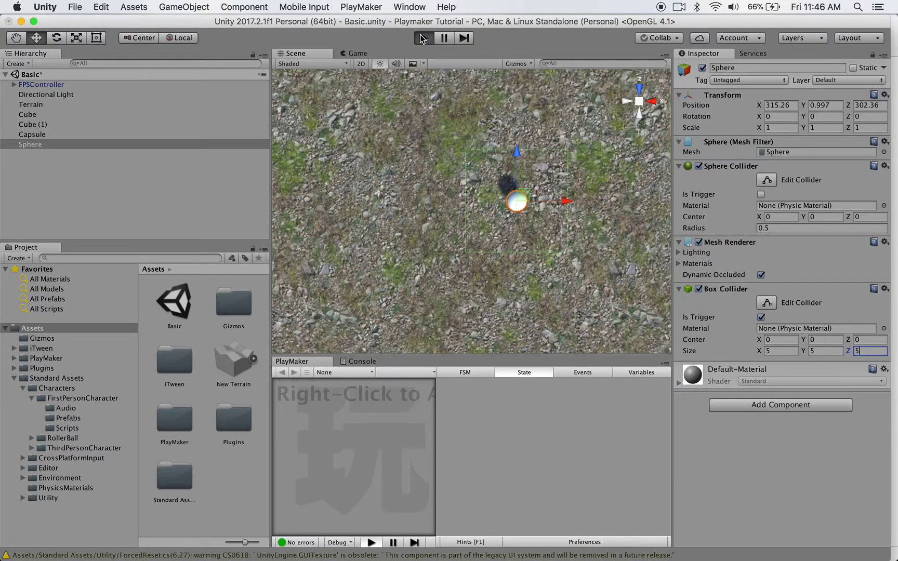
{"action": "key", "text": "w"}
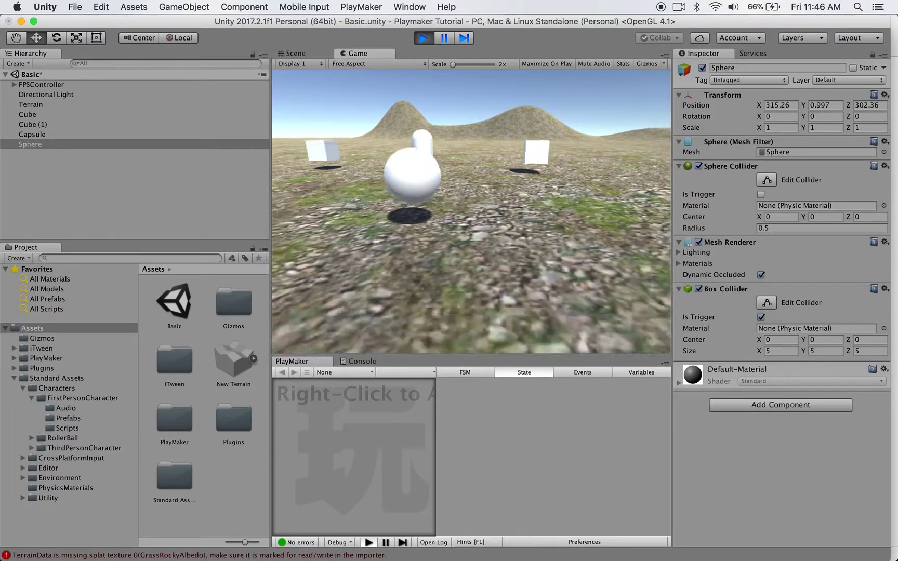
{"action": "key", "text": "w"}
{"action": "key", "text": "s"}
{"action": "key", "text": "super+p"}
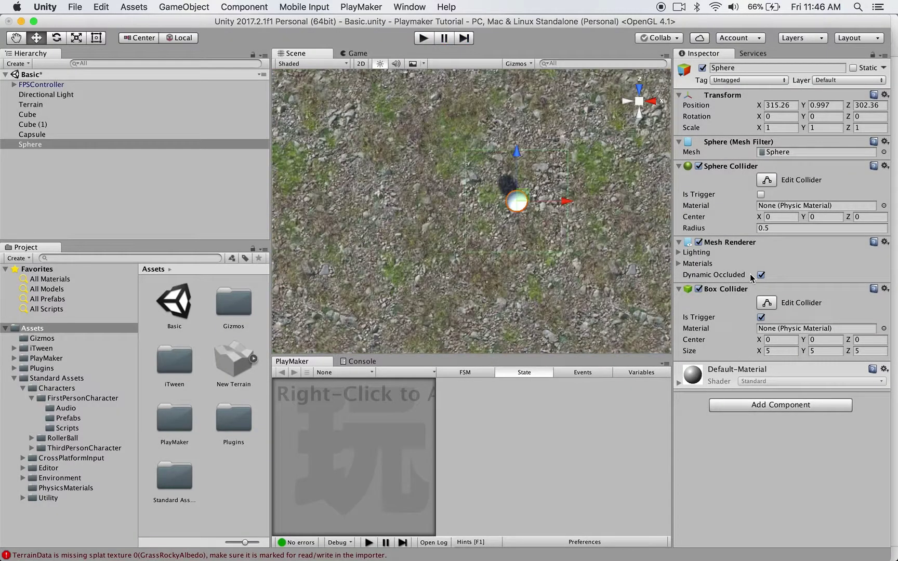
- Test walking at the sphere in play mode with its Box Collider's Is Trigger option off, restoring the option once play mode is stopped
{"action": "left_click", "coordinate": [761, 317]}
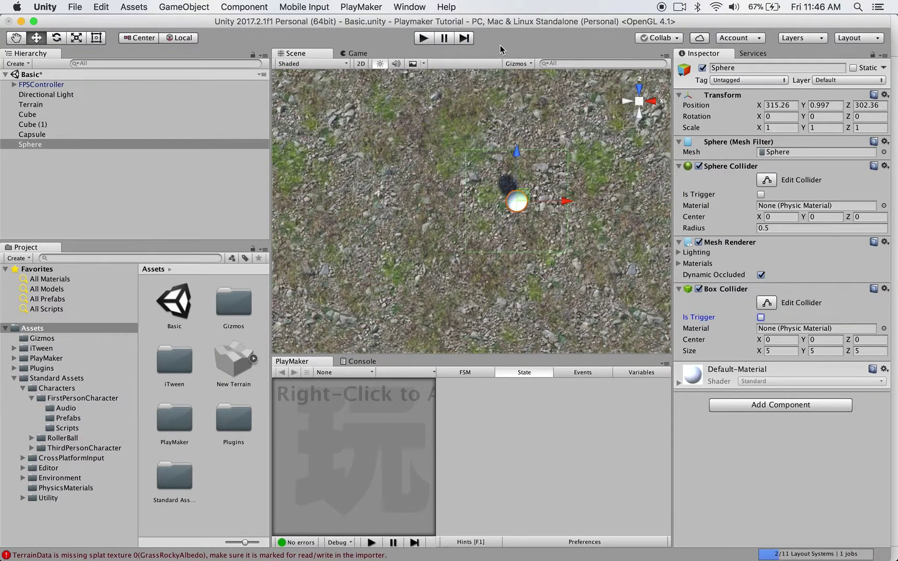
{"action": "left_click", "coordinate": [421, 40]}
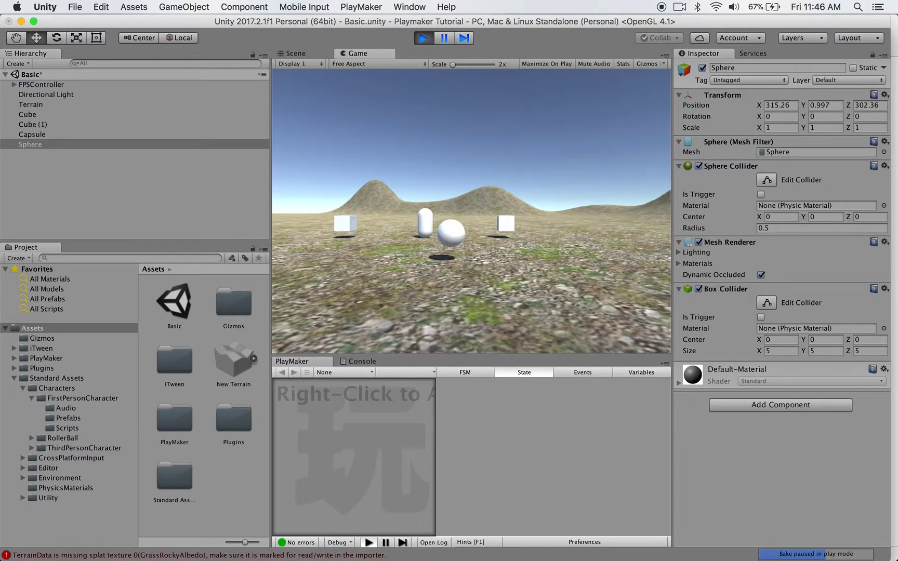
{"action": "key", "text": "w"}
{"action": "key", "text": "w"}
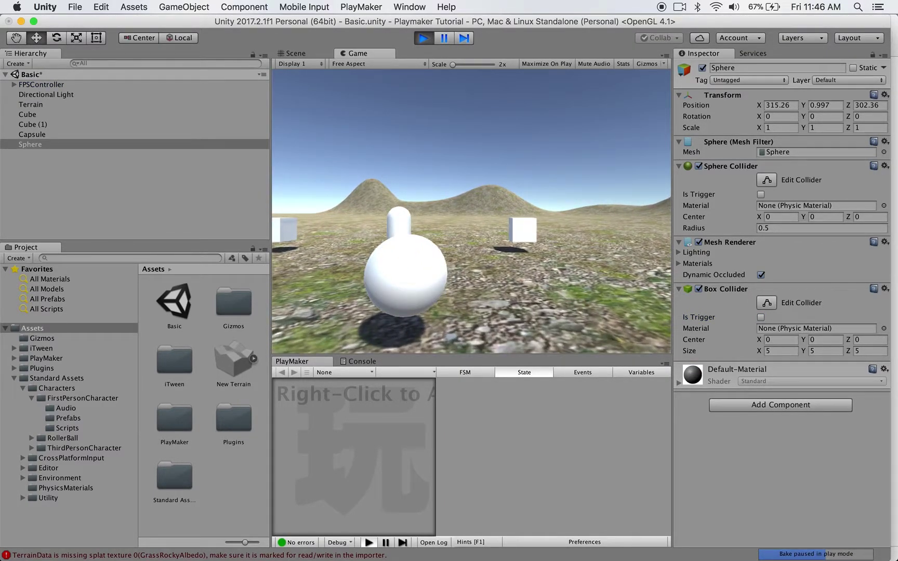
{"action": "key", "text": "s"}
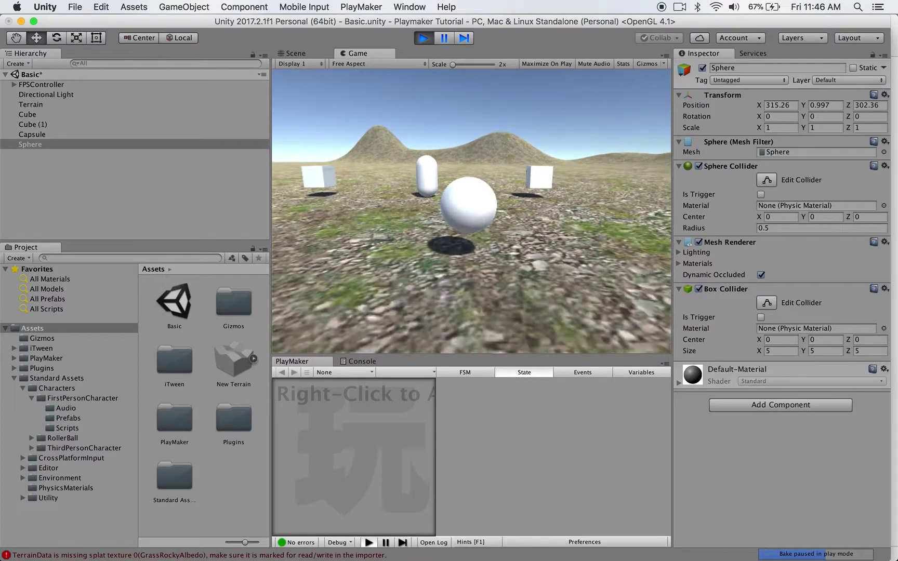
{"action": "key", "text": "s"}
{"action": "key", "text": "Escape"}
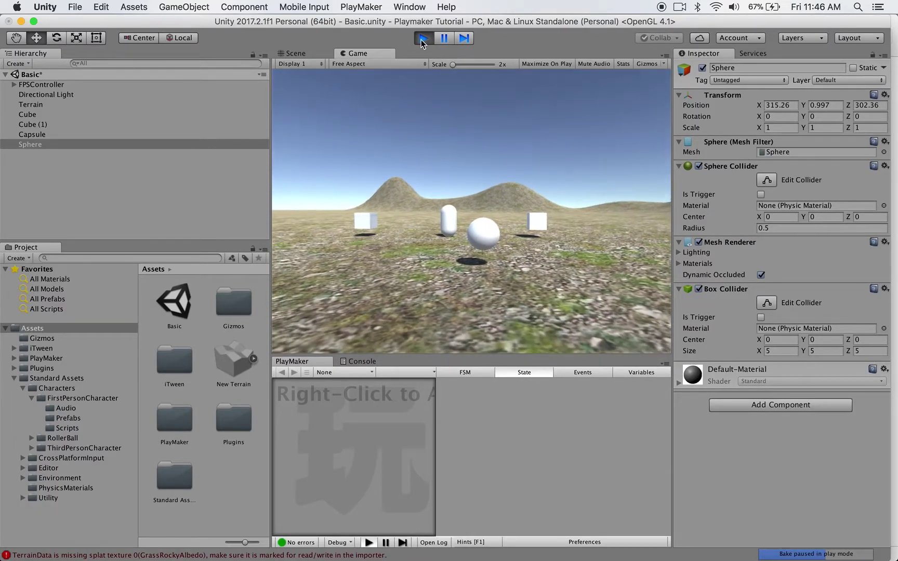
{"action": "left_click", "coordinate": [423, 39]}
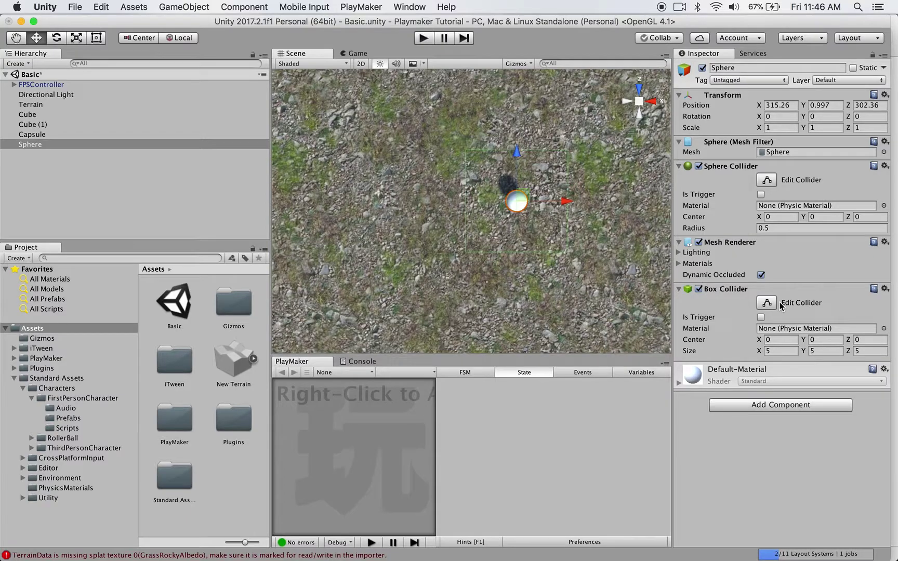
{"action": "left_click", "coordinate": [761, 318]}
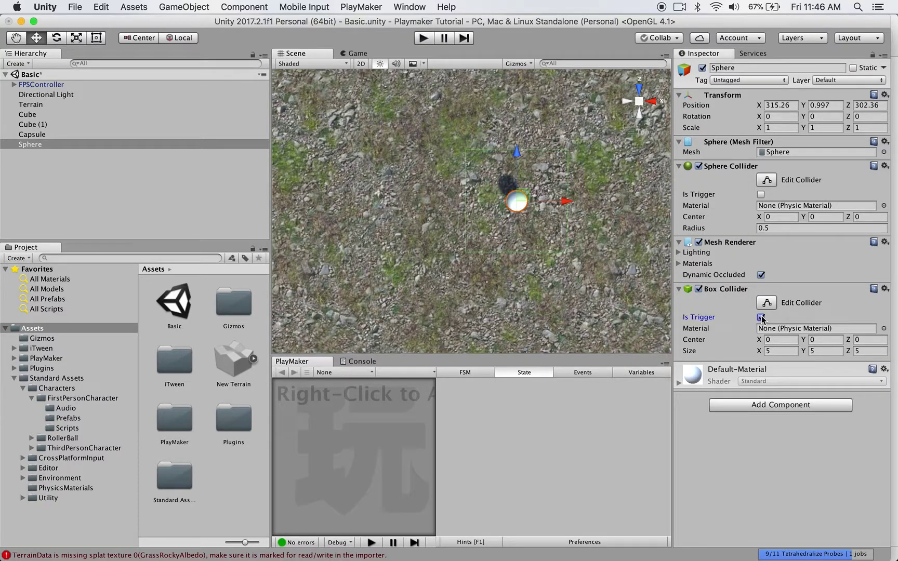
{"action": "scroll", "coordinate": [597, 271], "scroll_direction": "down", "scroll_amount": 1}
{"action": "scroll", "coordinate": [597, 267], "scroll_direction": "down", "scroll_amount": 3}
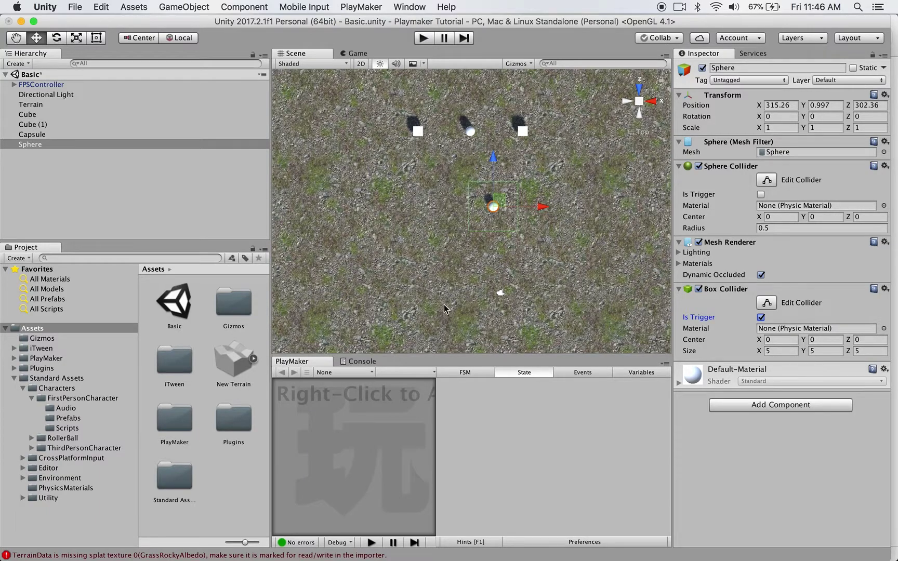
{"action": "left_click_drag", "start_coordinate": [436, 397], "coordinate": [438, 397]}
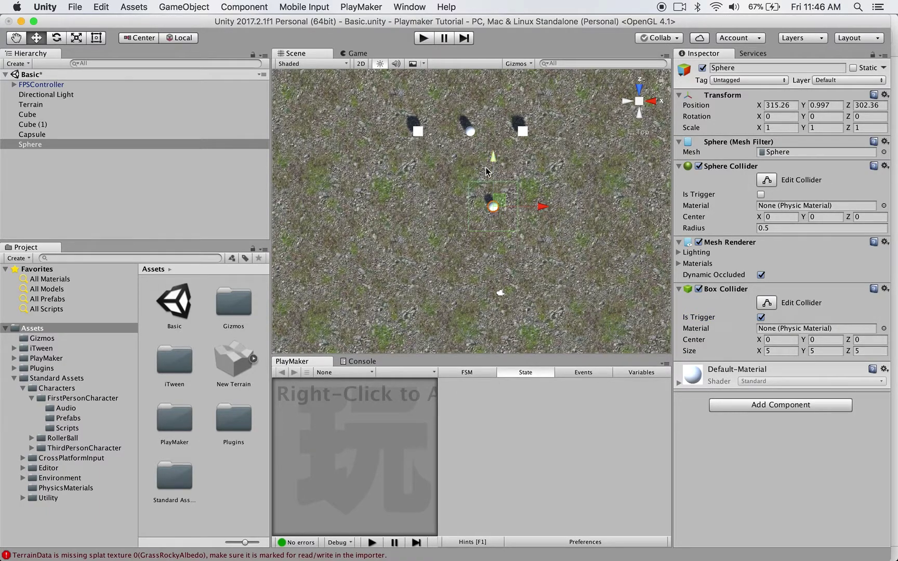
{"action": "left_click", "coordinate": [470, 133]}
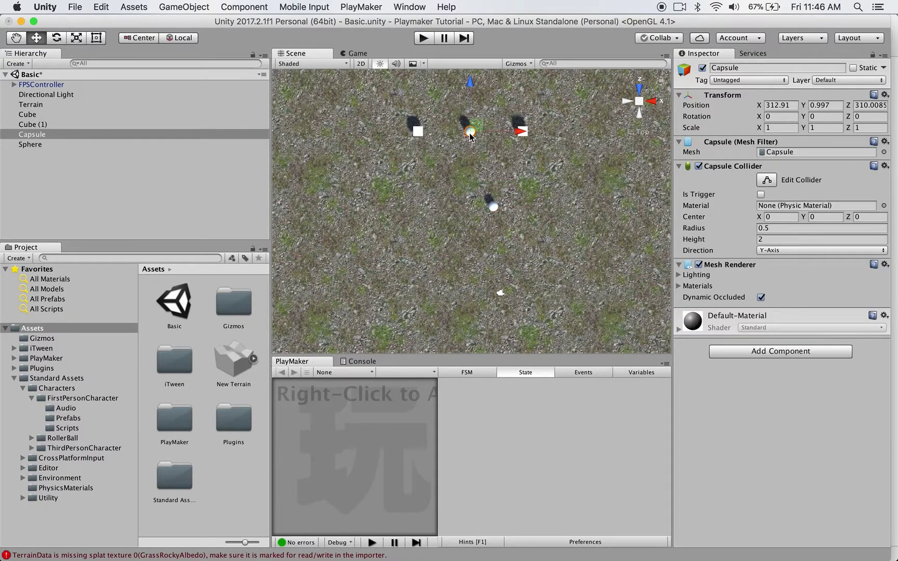
- Rename the sphere in front of the row as Control Sphere
{"action": "left_click", "coordinate": [496, 206]}
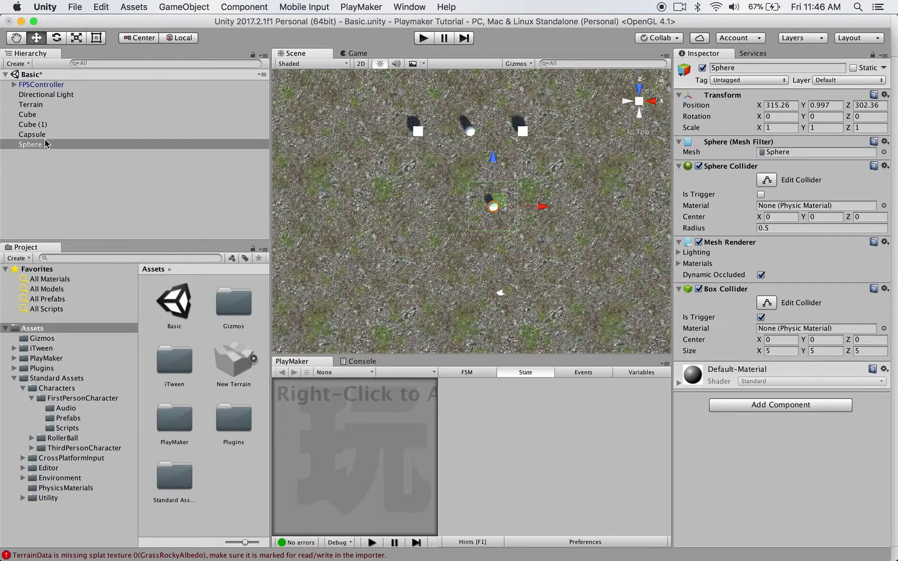
{"action": "left_click", "coordinate": [35, 145]}
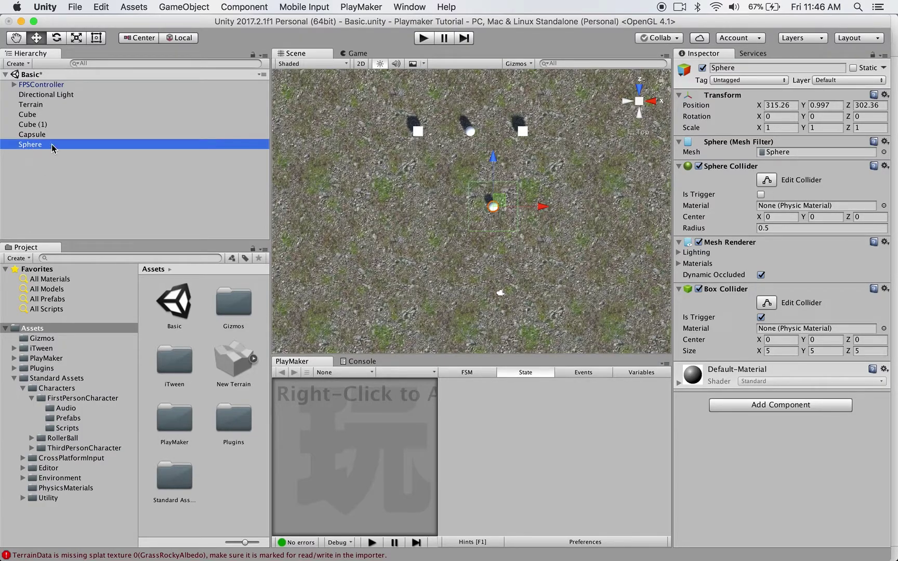
{"action": "left_click", "coordinate": [52, 148]}
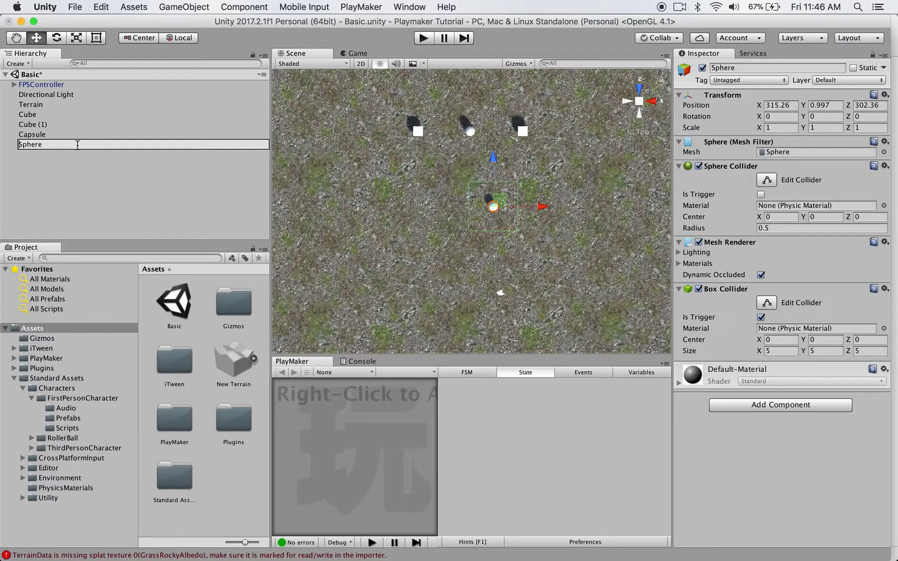
{"action": "type", "text": "Control"}
{"action": "key", "text": "Return"}
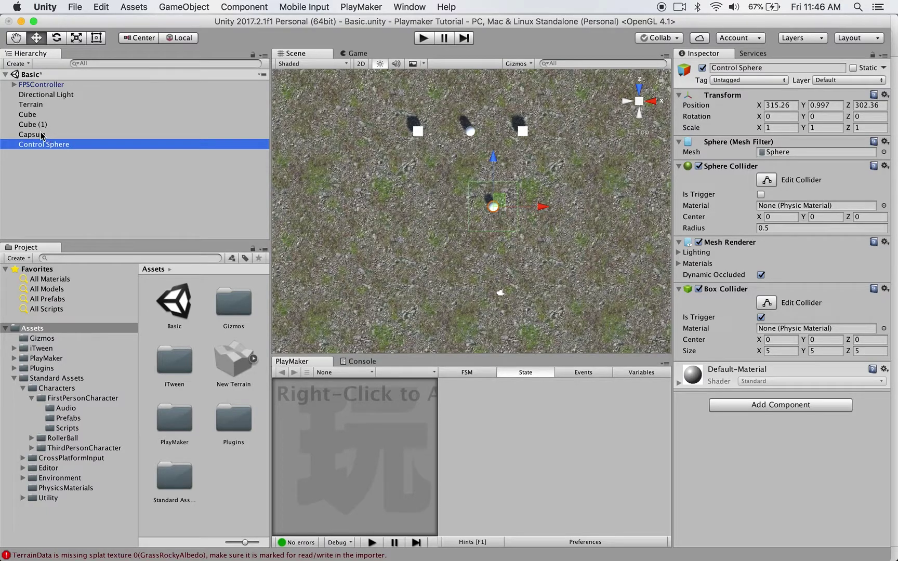
- Rename the first cube in the row as Position 1
{"action": "double_click", "coordinate": [35, 115]}
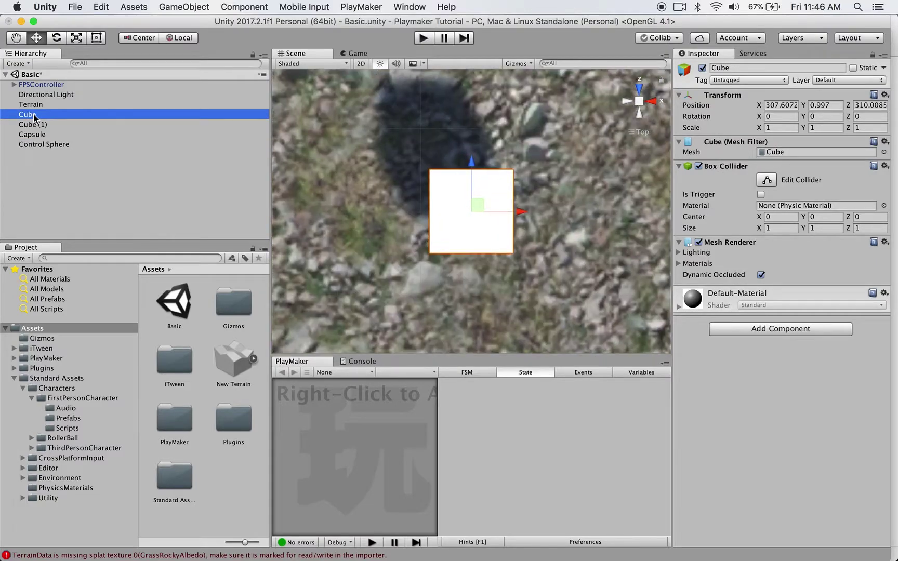
{"action": "left_click", "coordinate": [33, 115]}
{"action": "type", "text": "Position "}
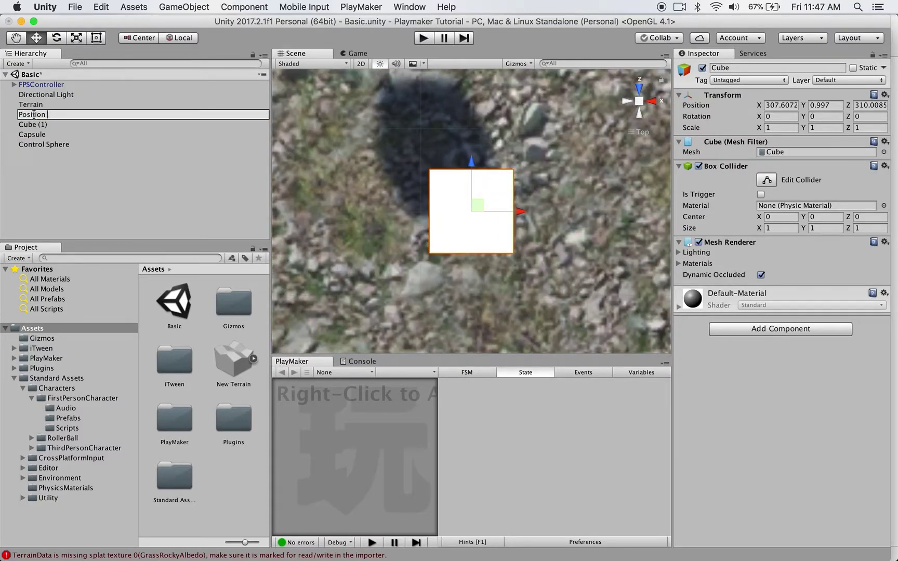
{"action": "type", "text": "1"}
{"action": "key", "text": "Return"}
- Rename the second cube, Cube (1), as Position 2
{"action": "double_click", "coordinate": [37, 128]}
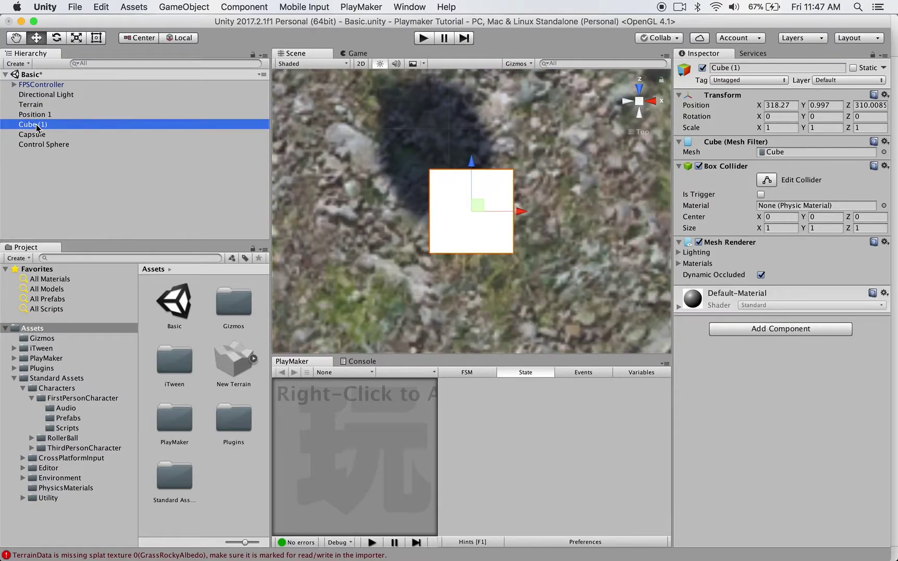
{"action": "key", "text": "Return"}
{"action": "type", "text": "Pos"}
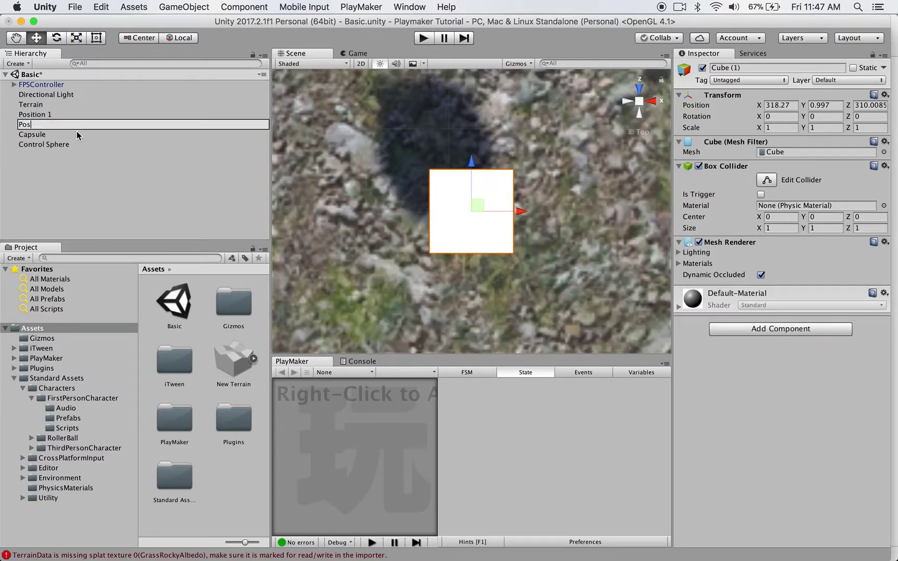
{"action": "type", "text": "ition 2"}
{"action": "key", "text": "Return"}
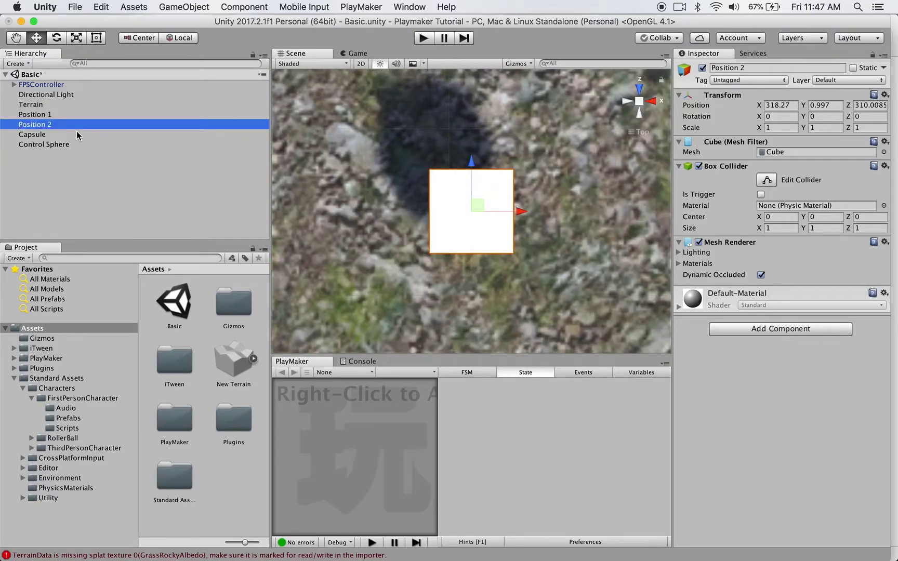
- Enlarge the PlayMaker graph area in the layout and add an FSM to the Control Sphere
{"action": "double_click", "coordinate": [42, 136]}
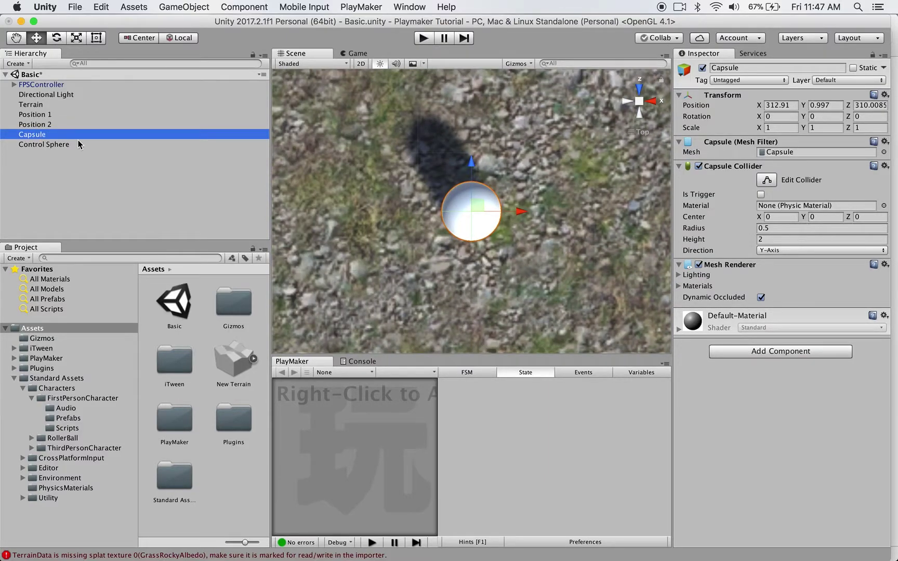
{"action": "double_click", "coordinate": [47, 144]}
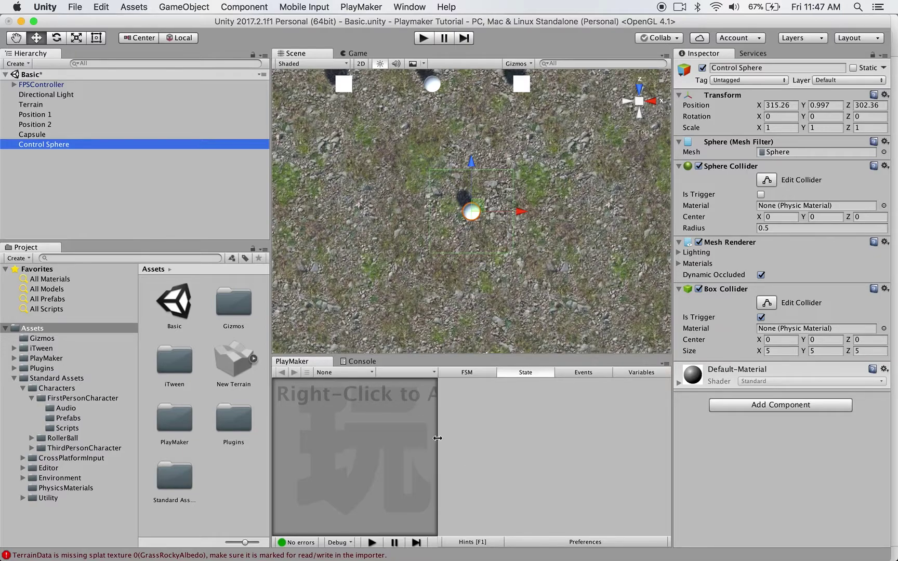
{"action": "left_click_drag", "start_coordinate": [269, 247], "coordinate": [109, 240]}
{"action": "left_click_drag", "start_coordinate": [372, 356], "coordinate": [386, 239]}
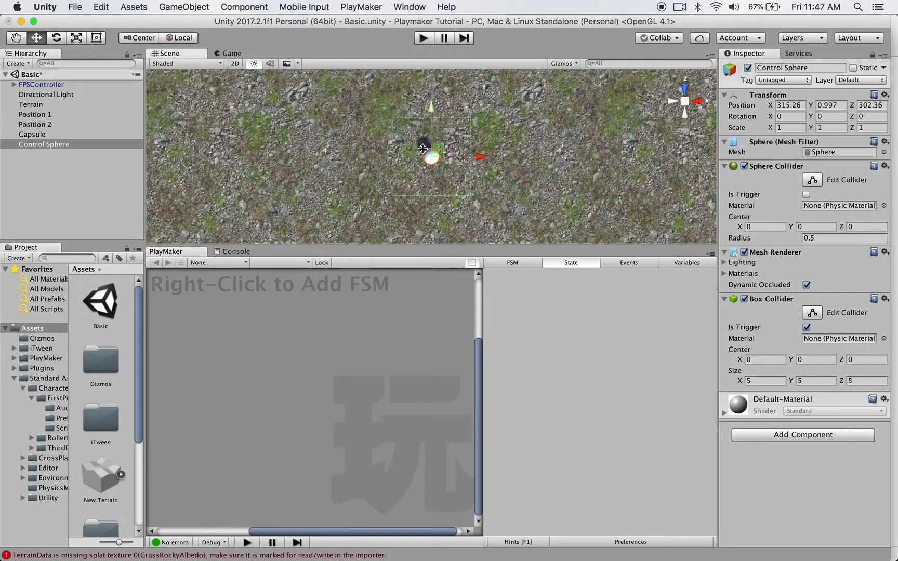
{"action": "right_click", "coordinate": [192, 327]}
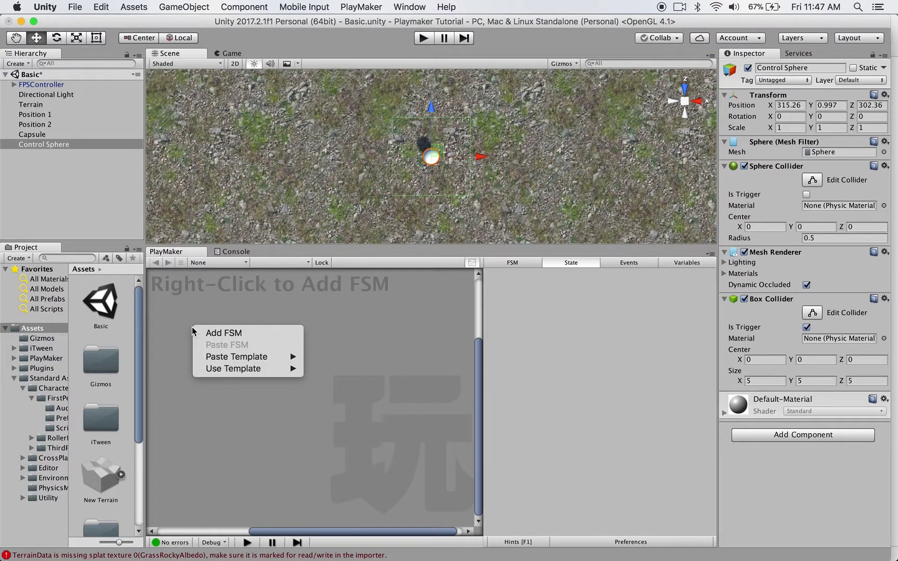
{"action": "left_click", "coordinate": [230, 334]}
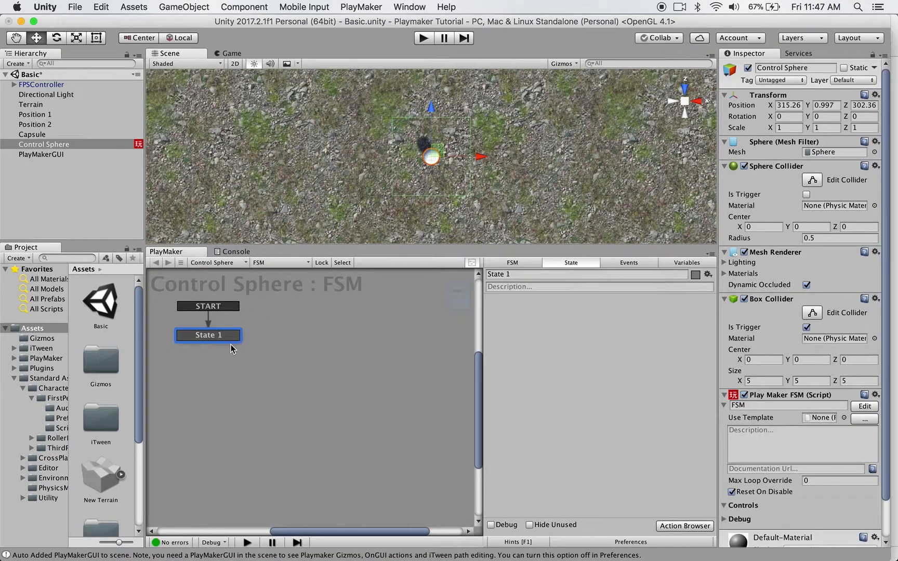
- Rename the FSM's start state as Wait for trigger
{"action": "left_click", "coordinate": [524, 275]}
{"action": "type", "text": "W"}
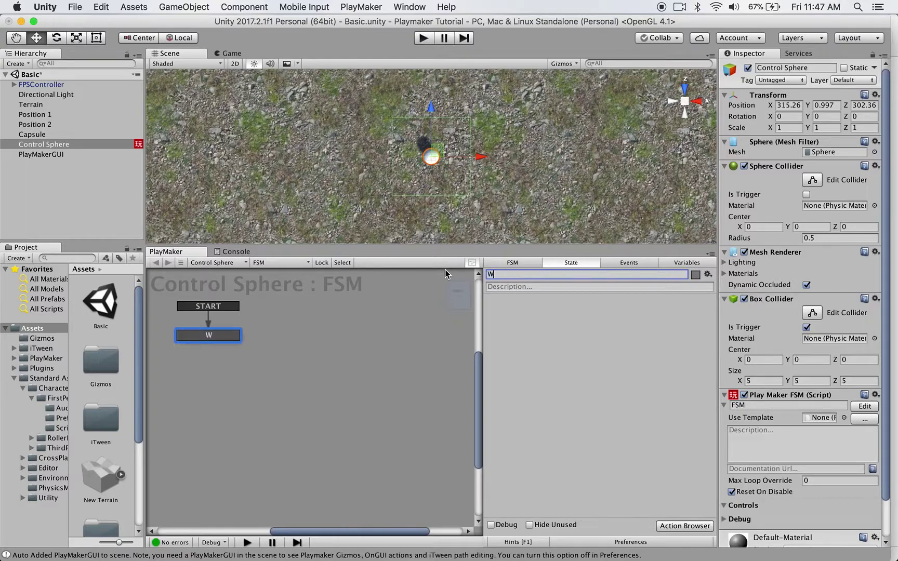
{"action": "type", "text": "ait for trigger"}
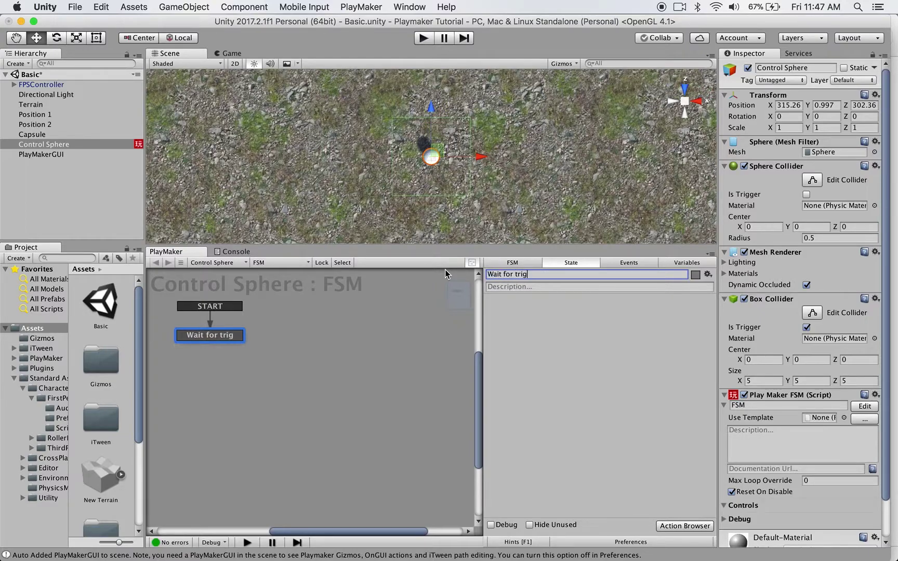
{"action": "key", "text": "Return"}
- Add a second state beside Wait for trigger and name it Moving
{"action": "right_click", "coordinate": [331, 341]}
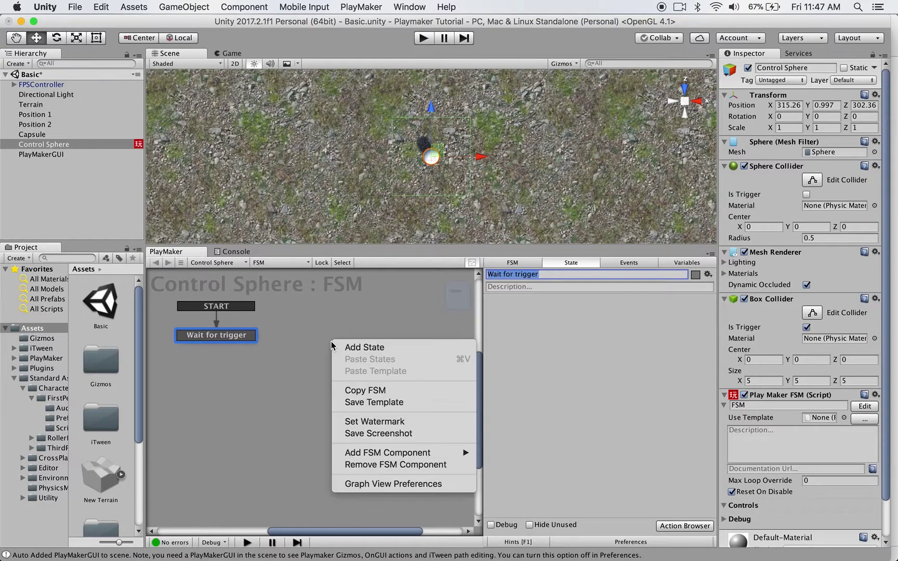
{"action": "left_click", "coordinate": [346, 347]}
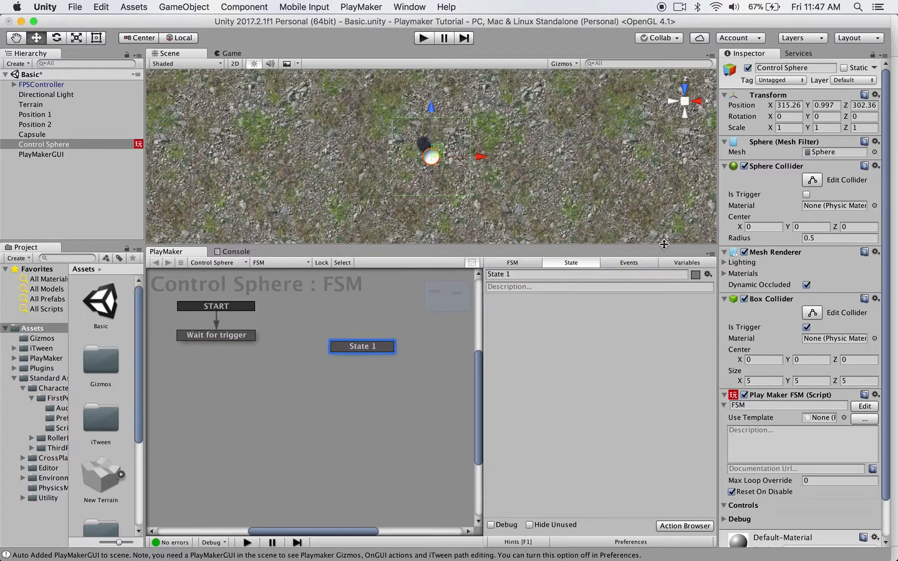
{"action": "left_click", "coordinate": [519, 277]}
{"action": "type", "text": "Moving"}
{"action": "key", "text": "Return"}
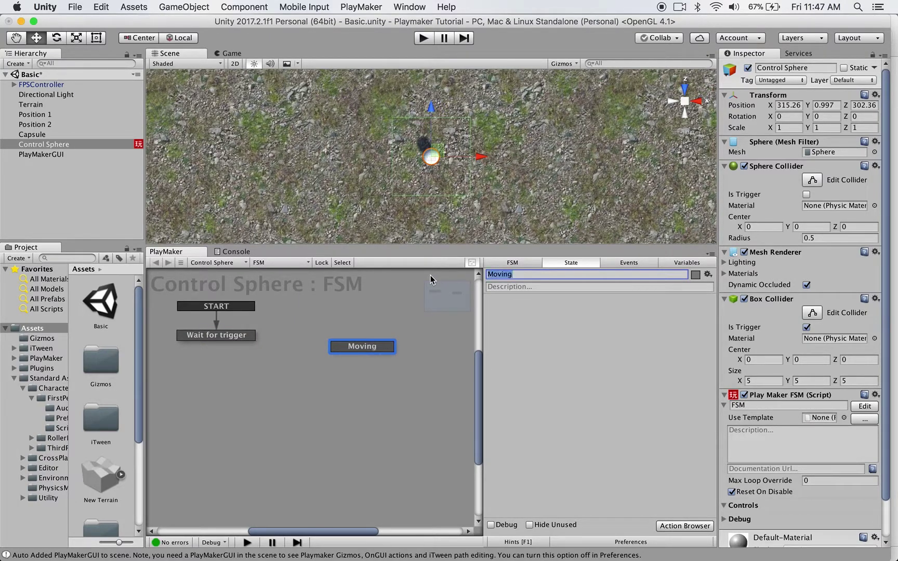
- Add a third state below the others named Moving back, and shift the Moving state roughly level with Wait for trigger
{"action": "right_click", "coordinate": [300, 409]}
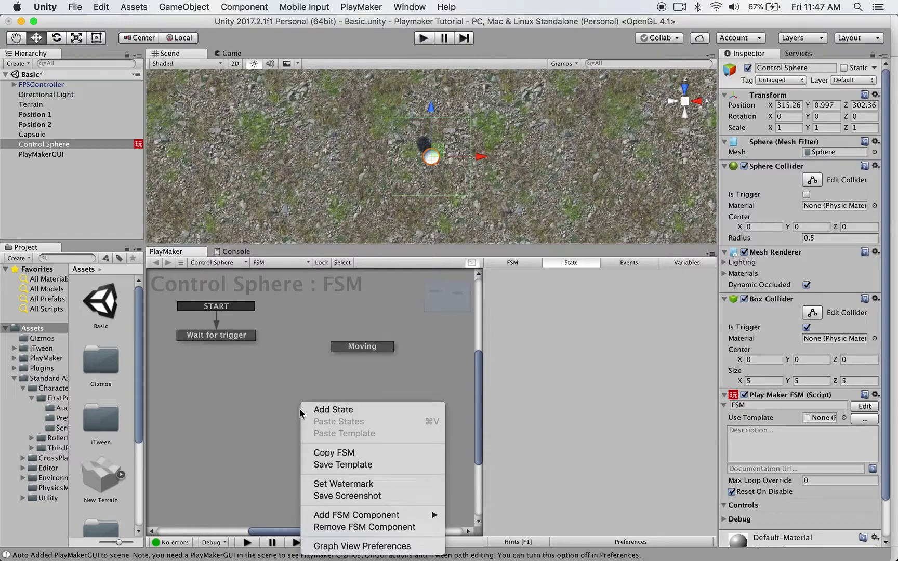
{"action": "left_click", "coordinate": [316, 409]}
{"action": "left_click", "coordinate": [518, 273]}
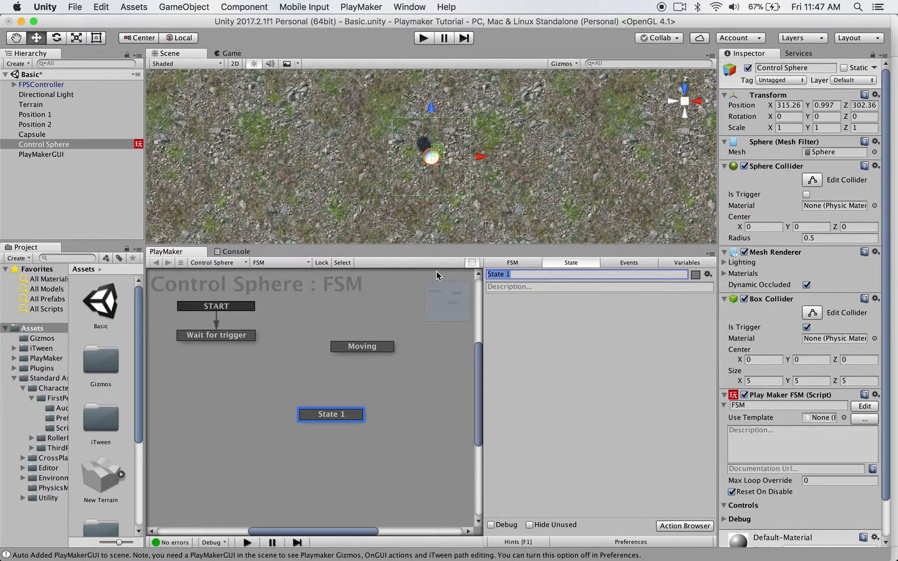
{"action": "type", "text": "Moving s"}
{"action": "key", "text": "BackSpace"}
{"action": "key", "text": "BackSpace"}
{"action": "key", "text": "BackSpace"}
{"action": "type", "text": "back"}
{"action": "key", "text": "Return"}
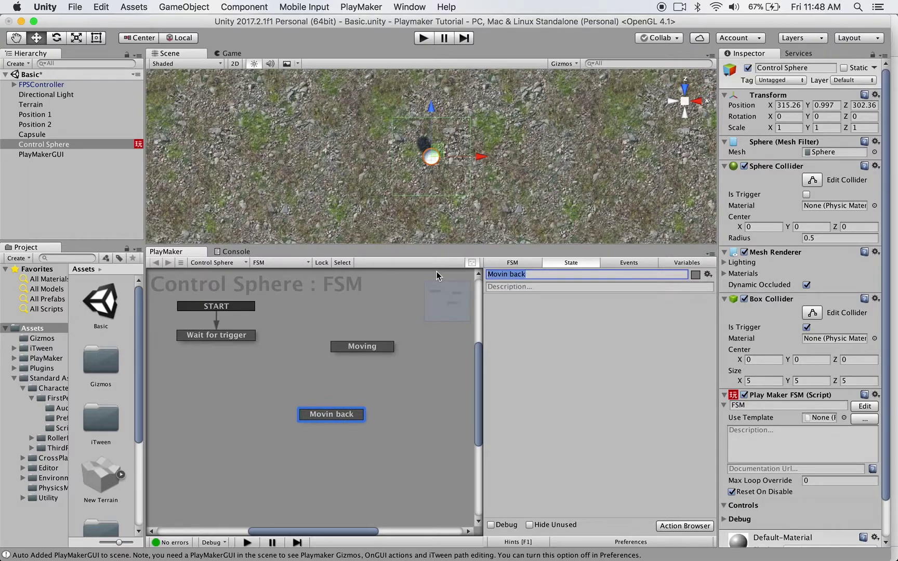
{"action": "left_click", "coordinate": [525, 274]}
{"action": "type", "text": "g"}
{"action": "key", "text": "Return"}
{"action": "left_click_drag", "start_coordinate": [364, 347], "coordinate": [376, 339]}
- Add a TRIGGER ENTER system event transition to Wait for trigger and link it to the Moving state
{"action": "left_click", "coordinate": [219, 337]}
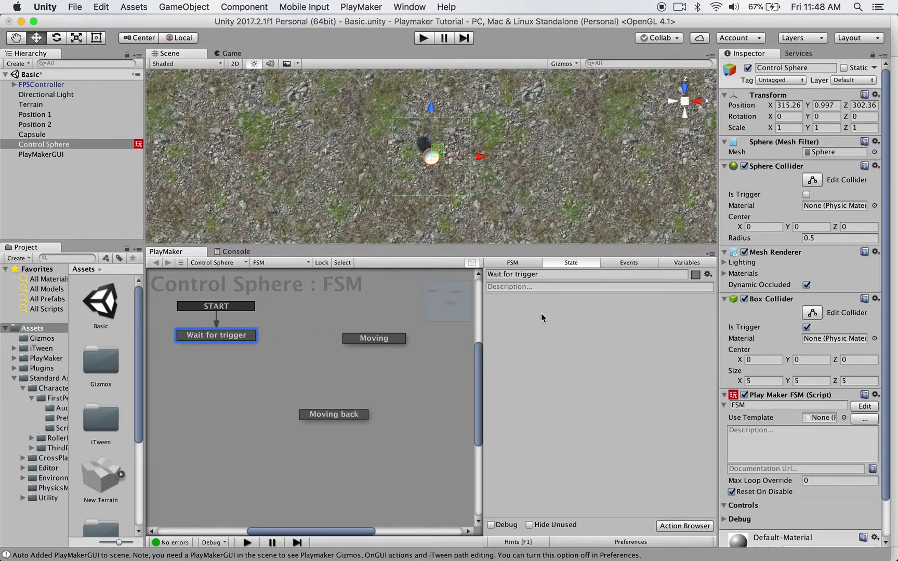
{"action": "right_click", "coordinate": [242, 339]}
{"action": "mouse_move", "coordinate": [269, 340]}
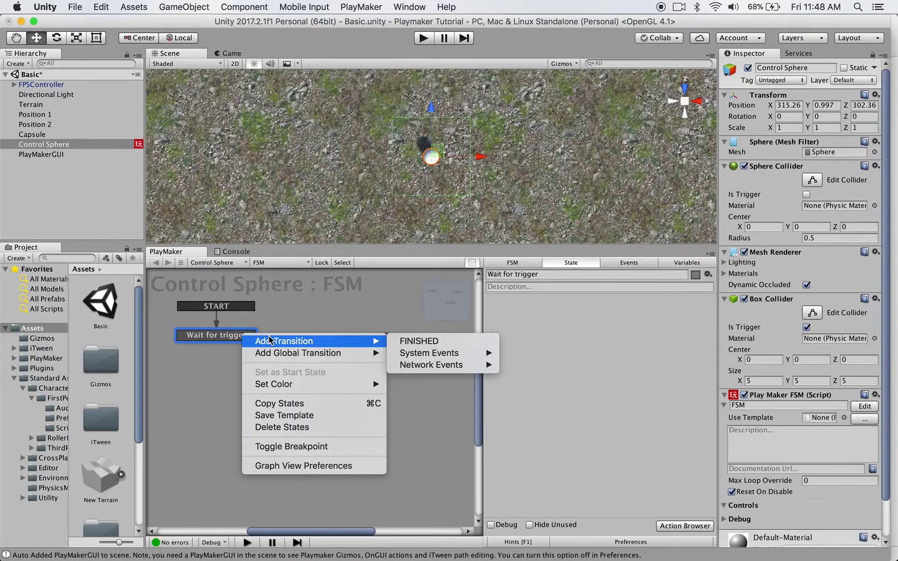
{"action": "left_click", "coordinate": [217, 339]}
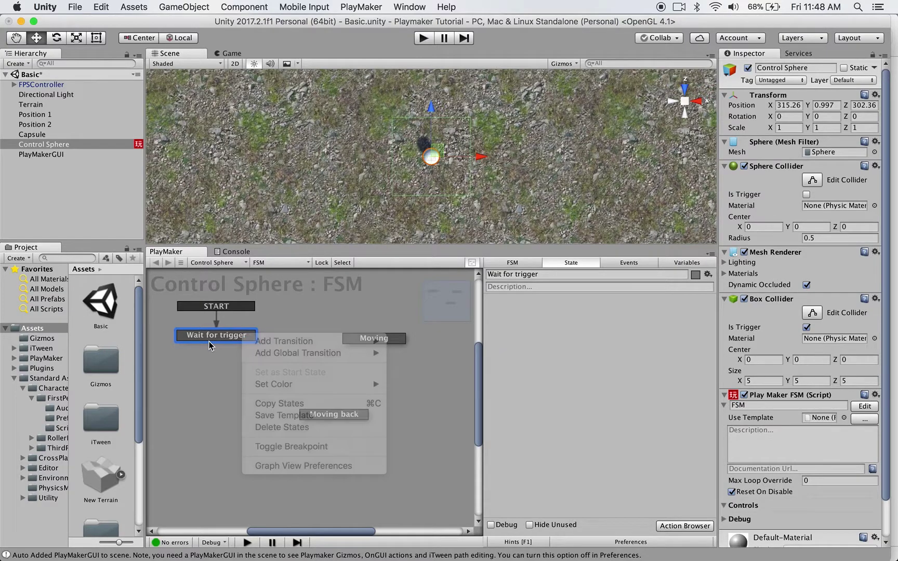
{"action": "right_click", "coordinate": [222, 335]}
{"action": "mouse_move", "coordinate": [276, 339]}
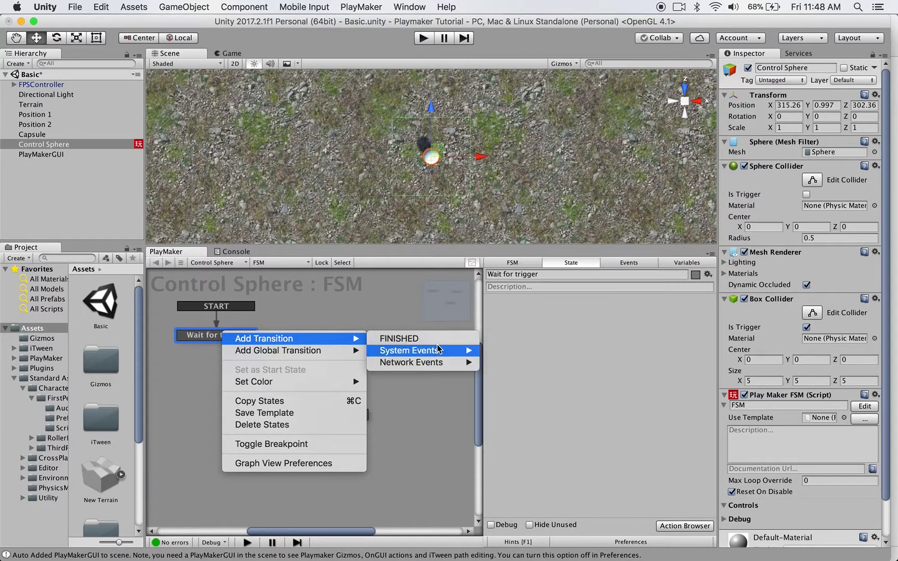
{"action": "mouse_move", "coordinate": [457, 352]}
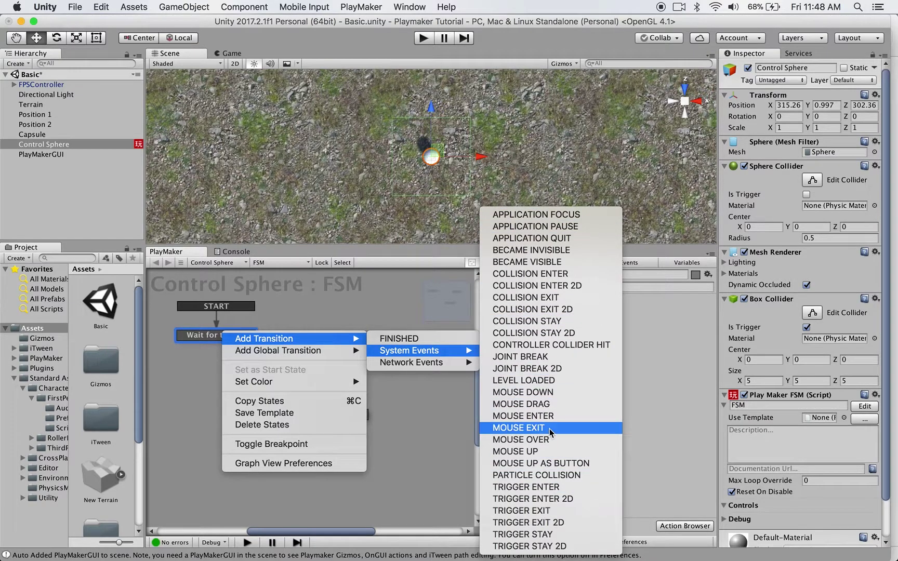
{"action": "left_click", "coordinate": [557, 487]}
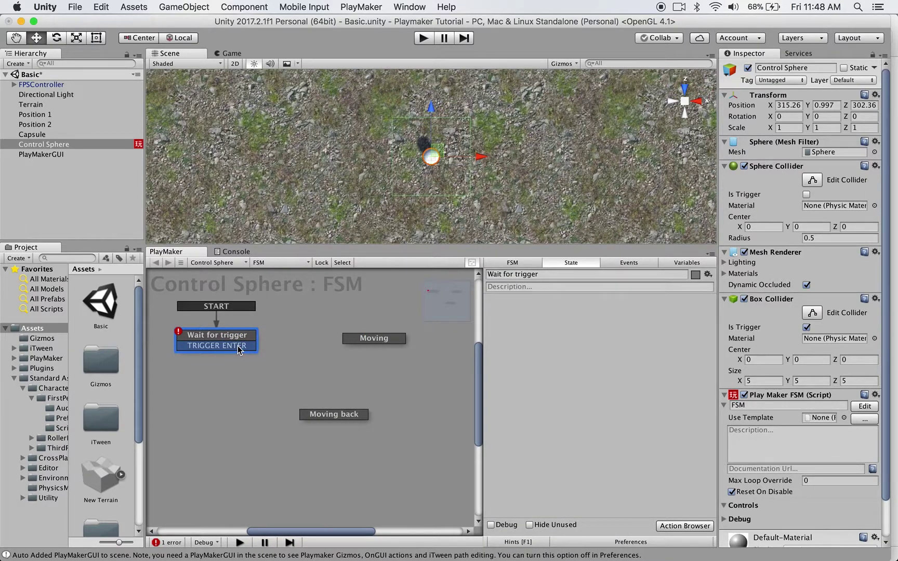
{"action": "left_click_drag", "start_coordinate": [245, 348], "coordinate": [358, 341]}
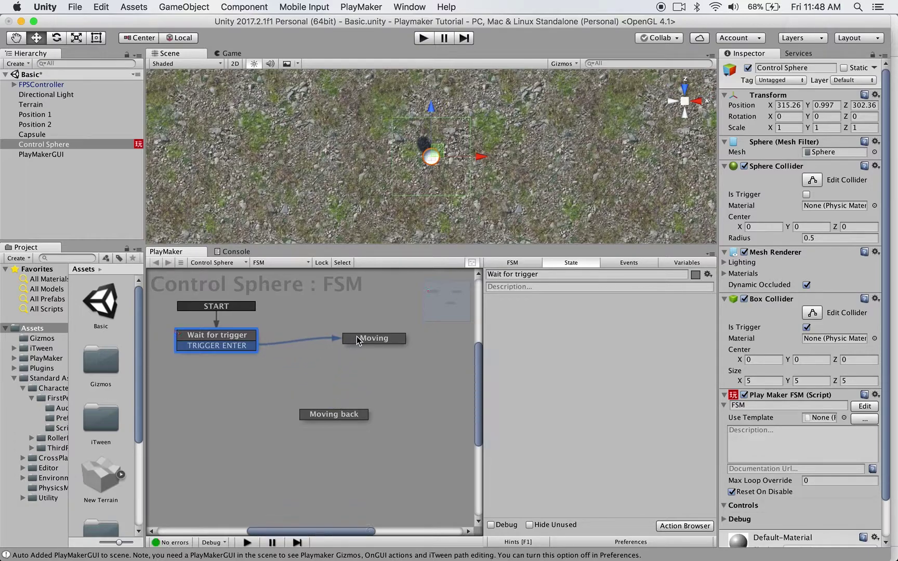
- Add a TRIGGER EXIT system event transition to the Moving state and link it to Moving back
{"action": "left_click", "coordinate": [376, 337]}
{"action": "right_click", "coordinate": [377, 336]}
{"action": "mouse_move", "coordinate": [499, 342]}
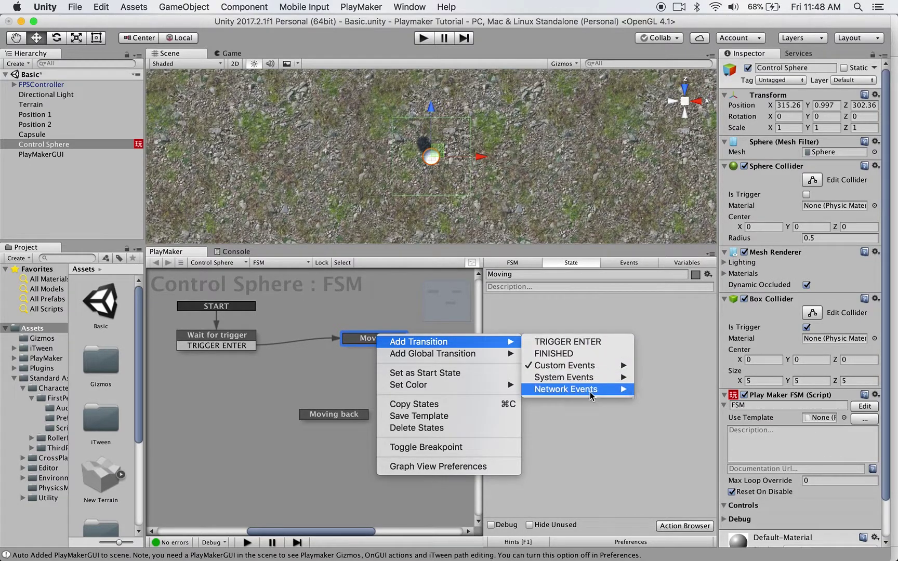
{"action": "mouse_move", "coordinate": [598, 377]}
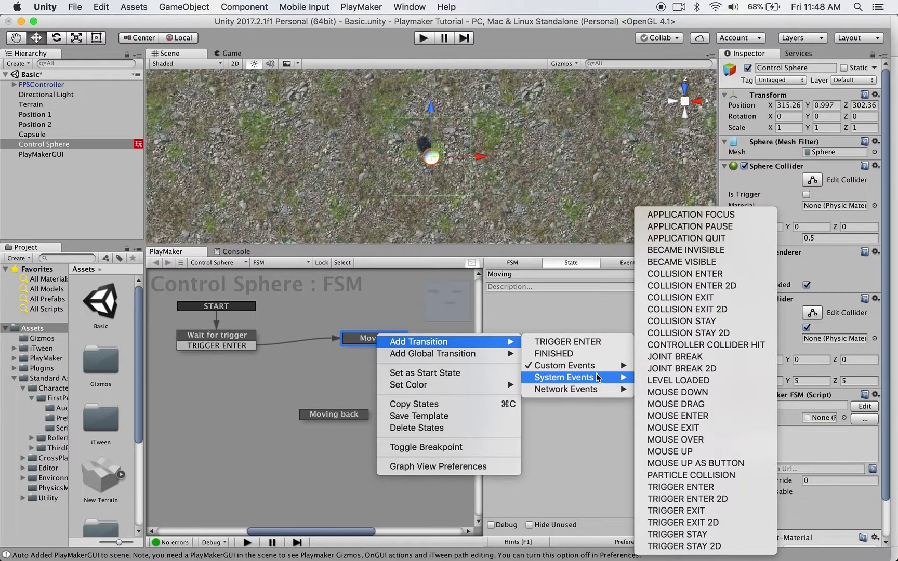
{"action": "left_click", "coordinate": [686, 511]}
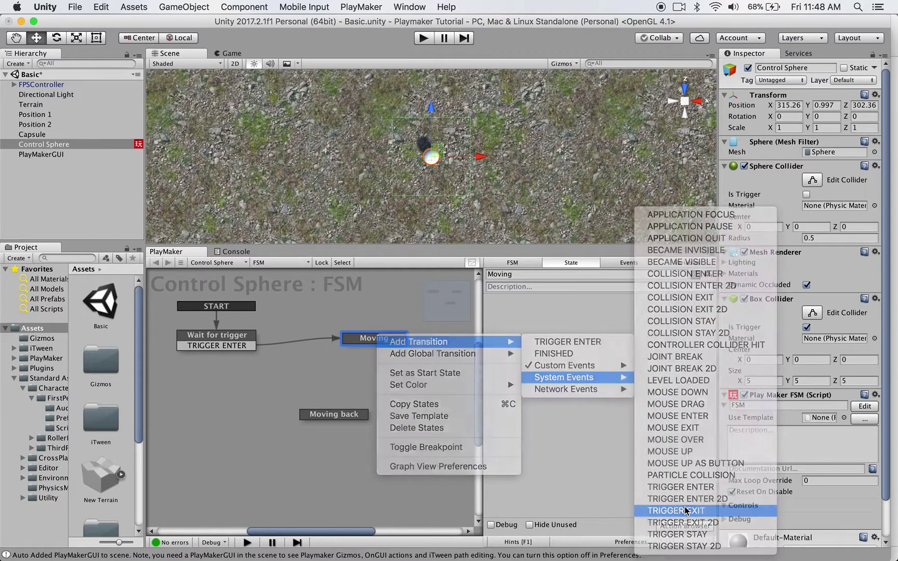
{"action": "left_click_drag", "start_coordinate": [404, 349], "coordinate": [354, 422]}
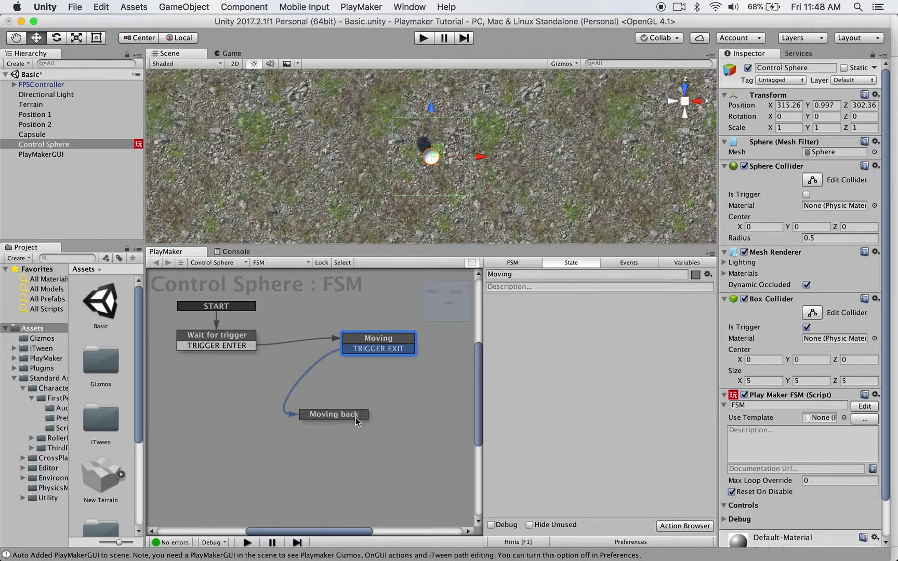
- Link Moving back to Wait for trigger with a FINISHED transition, and space the Moving and Moving back states farther apart
{"action": "left_click", "coordinate": [233, 339]}
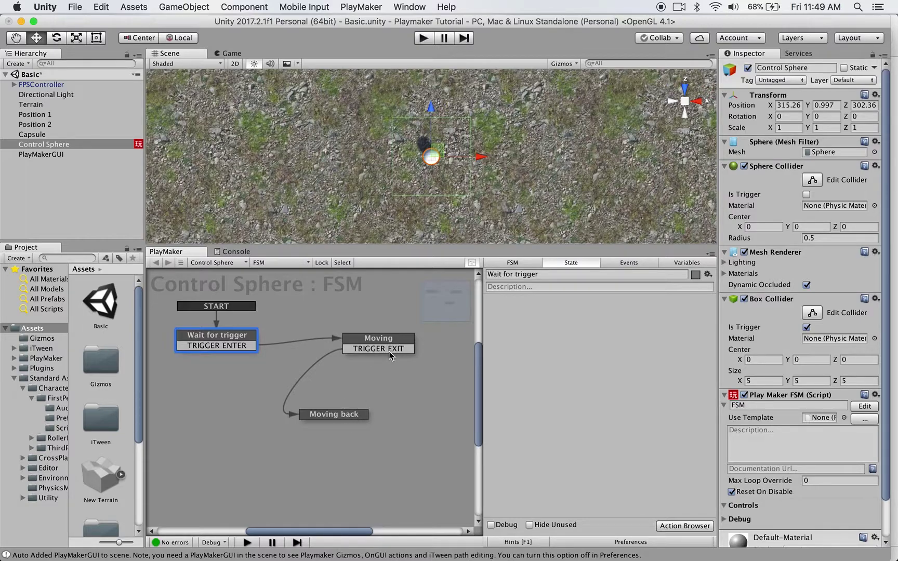
{"action": "right_click", "coordinate": [344, 419]}
{"action": "mouse_move", "coordinate": [377, 424]}
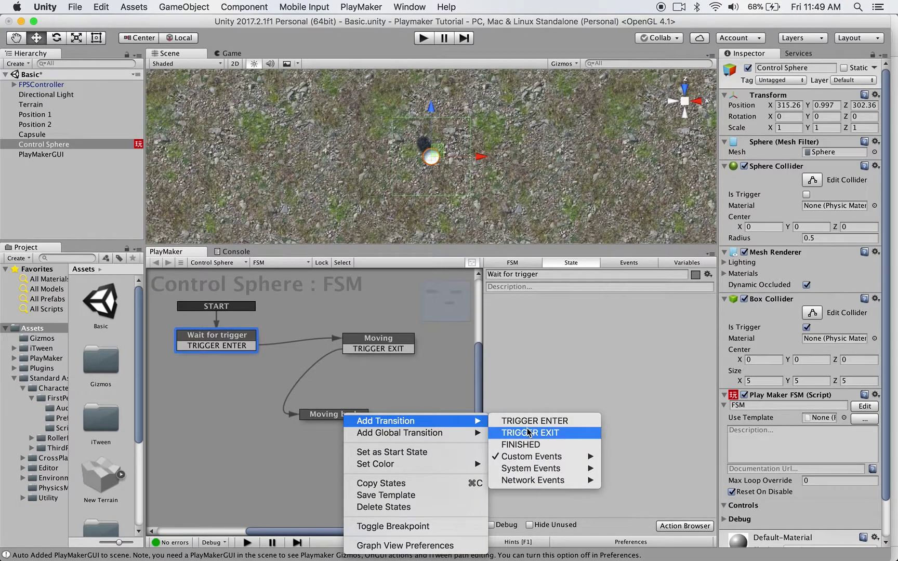
{"action": "left_click", "coordinate": [528, 446]}
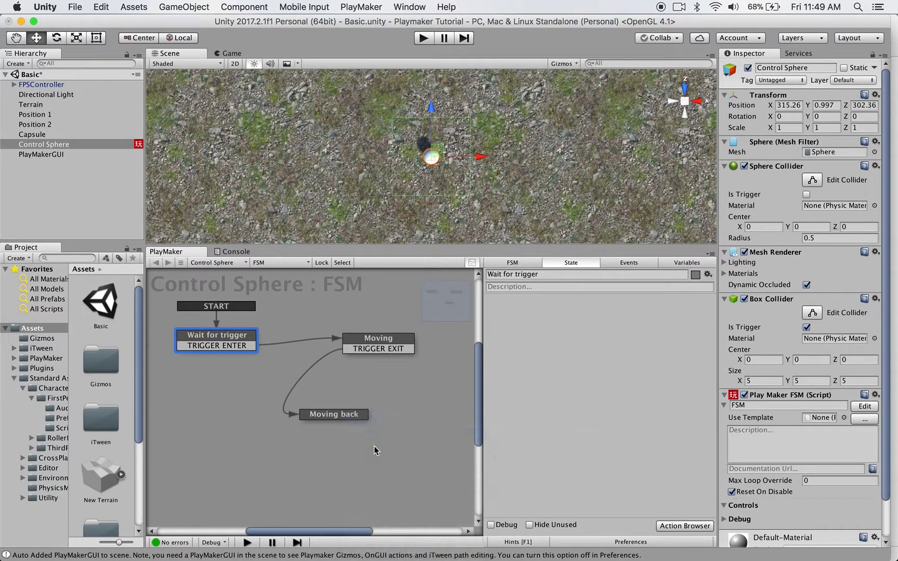
{"action": "left_click_drag", "start_coordinate": [304, 426], "coordinate": [205, 348]}
{"action": "left_click_drag", "start_coordinate": [376, 342], "coordinate": [400, 341]}
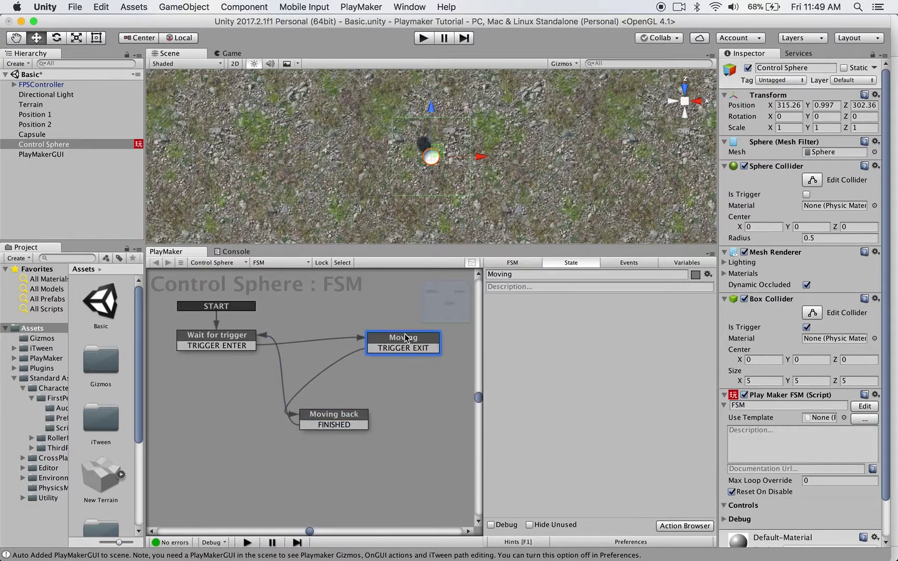
{"action": "left_click_drag", "start_coordinate": [352, 426], "coordinate": [351, 438]}
- Play-test the scene by walking the first-person controller into and out of the sphere's trigger zone while watching the FSM states, and stop playback
{"action": "left_click", "coordinate": [224, 334]}
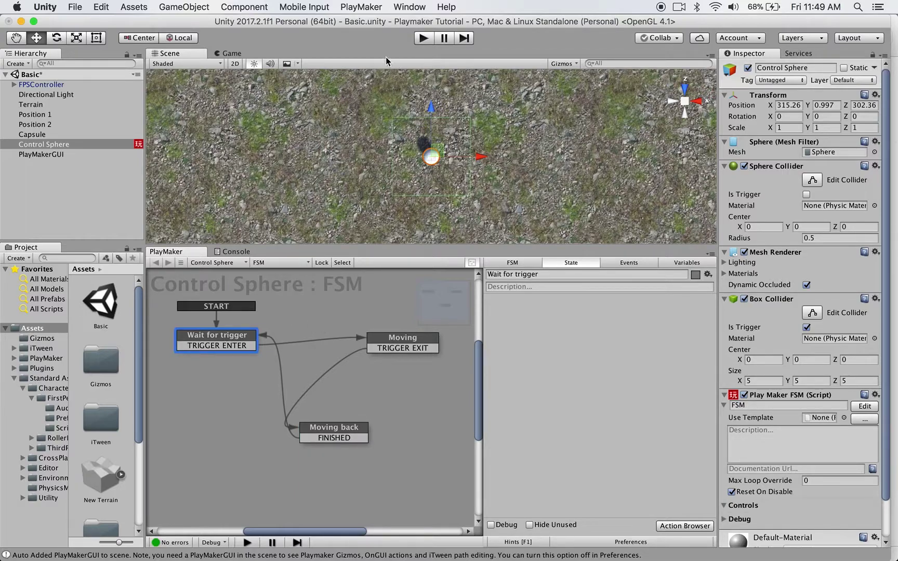
{"action": "left_click", "coordinate": [423, 38]}
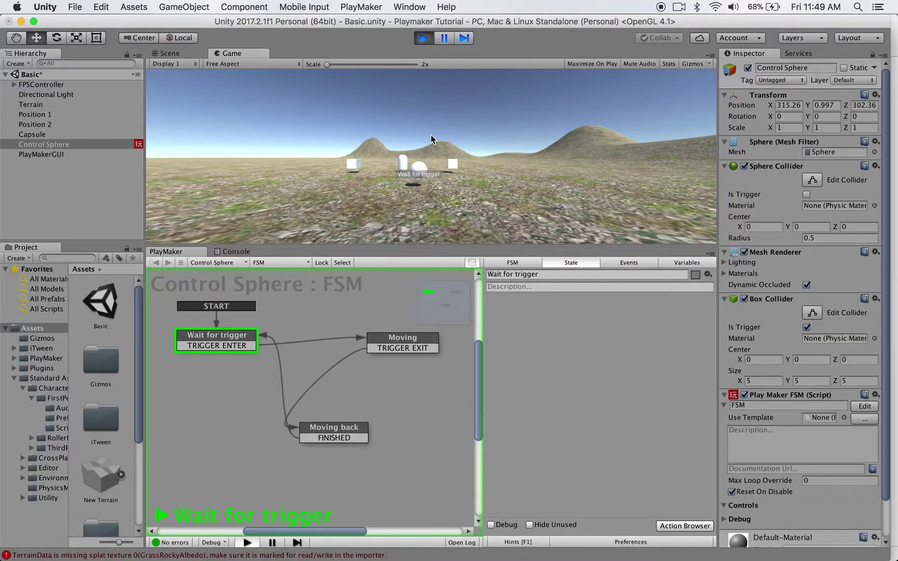
{"action": "key", "text": "w"}
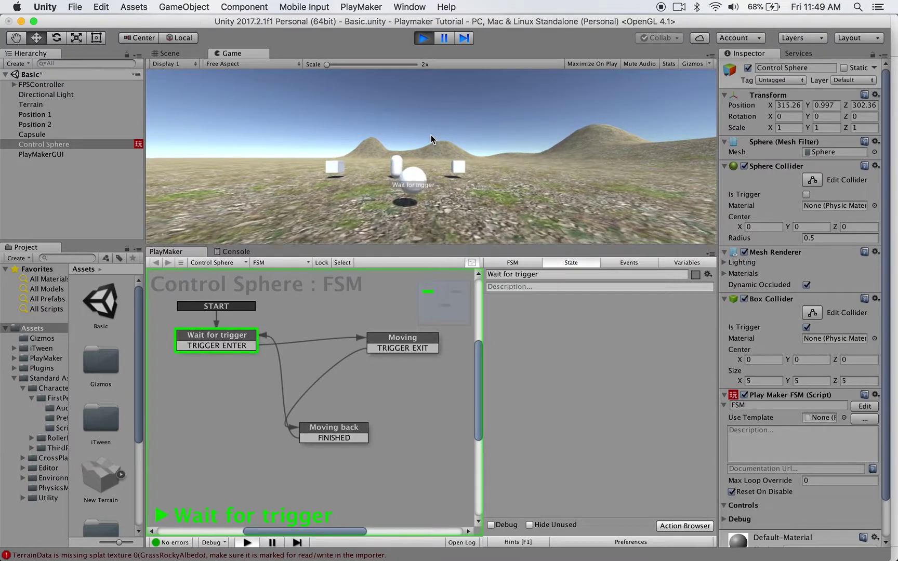
{"action": "key", "text": "w"}
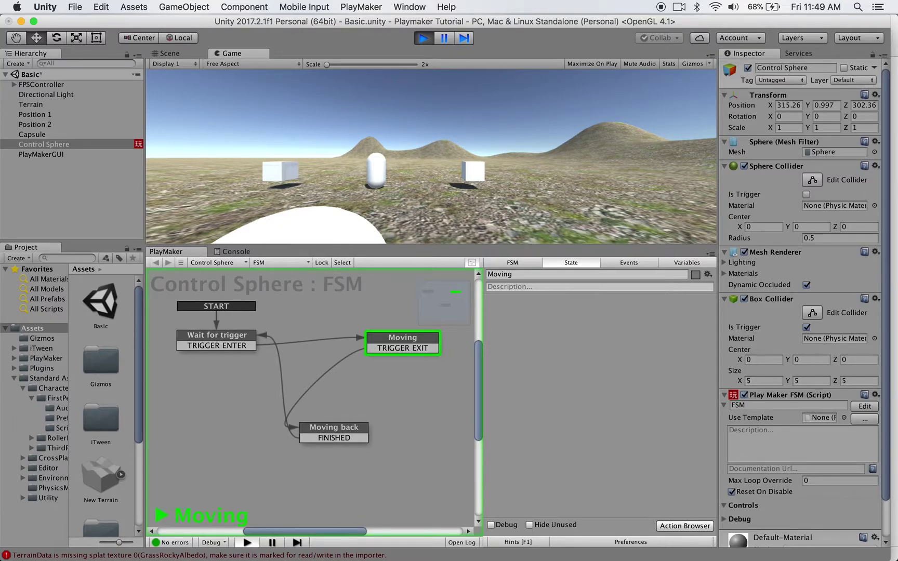
{"action": "key", "text": "s"}
{"action": "key", "text": "s"}
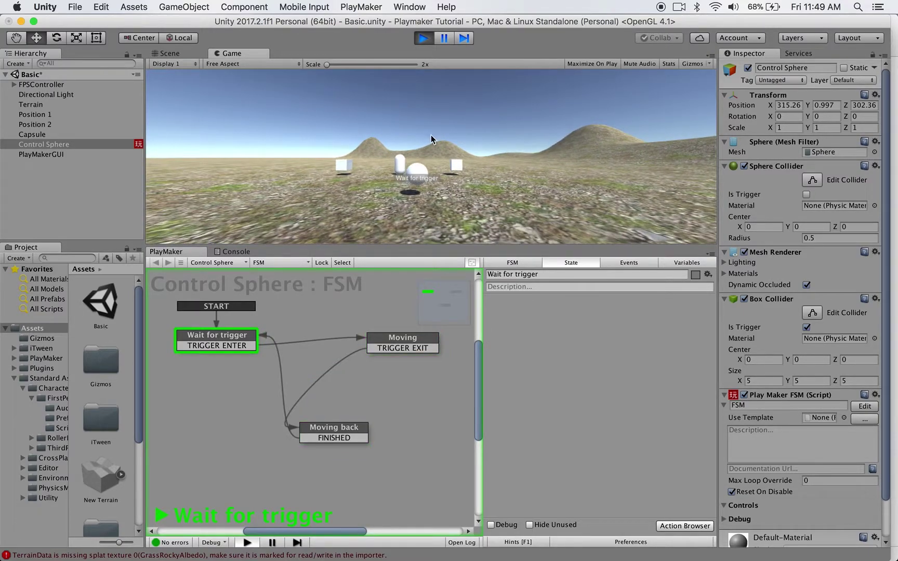
{"action": "key", "text": "w"}
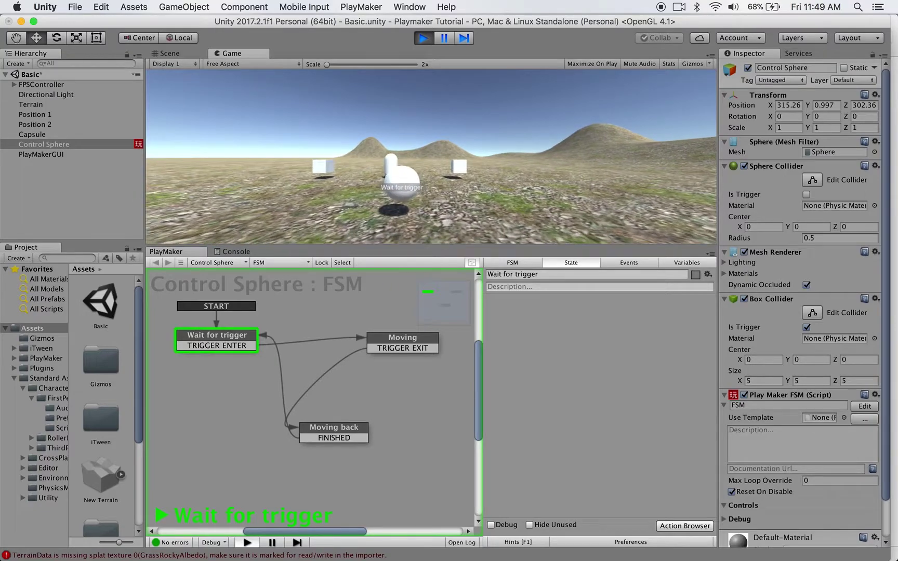
{"action": "key", "text": "s"}
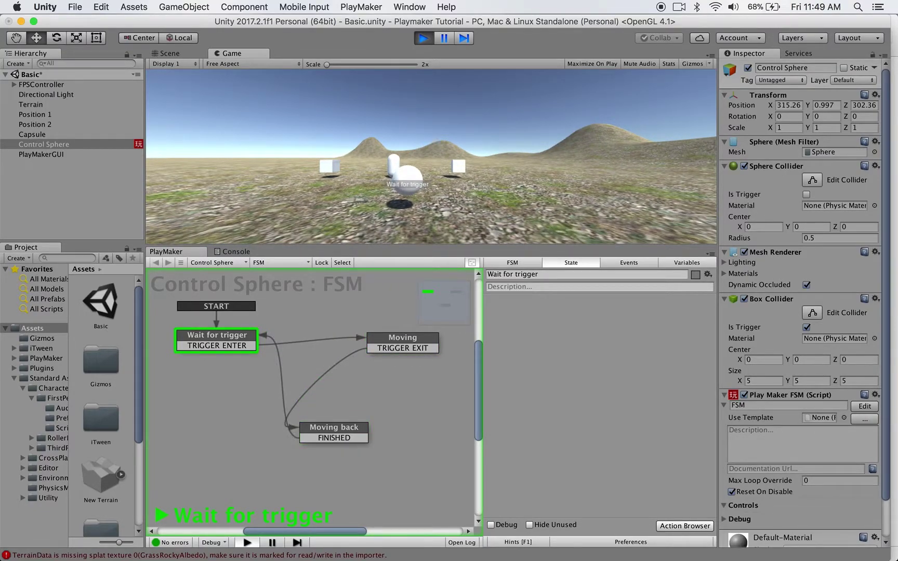
{"action": "left_click", "coordinate": [423, 38]}
- Find the I Tween Move To action by searching for itween and add it to the Moving state
{"action": "left_click", "coordinate": [229, 346]}
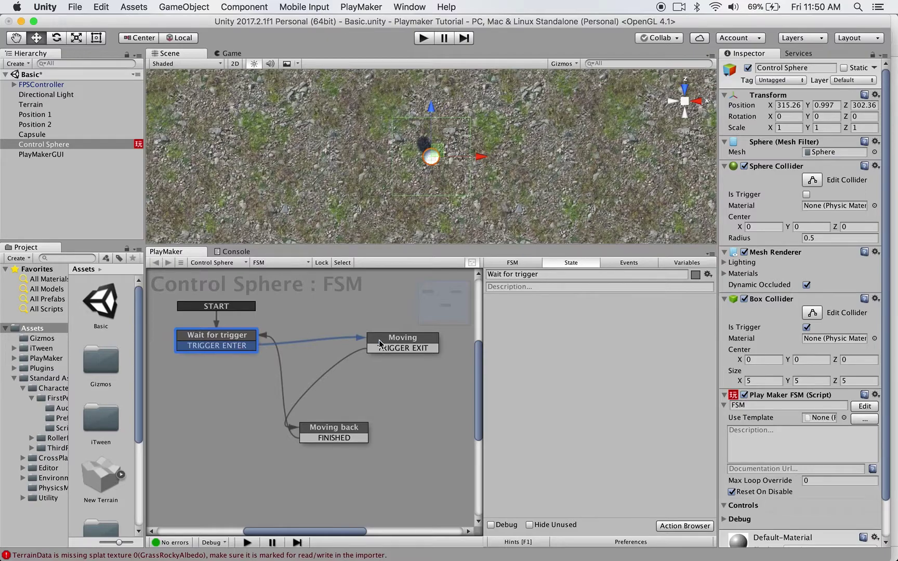
{"action": "left_click", "coordinate": [407, 347]}
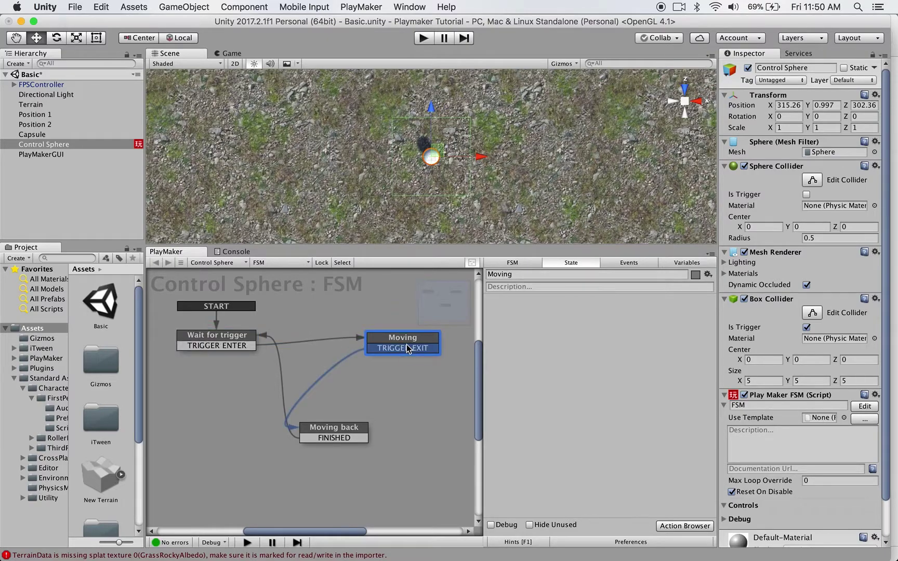
{"action": "left_click", "coordinate": [684, 526]}
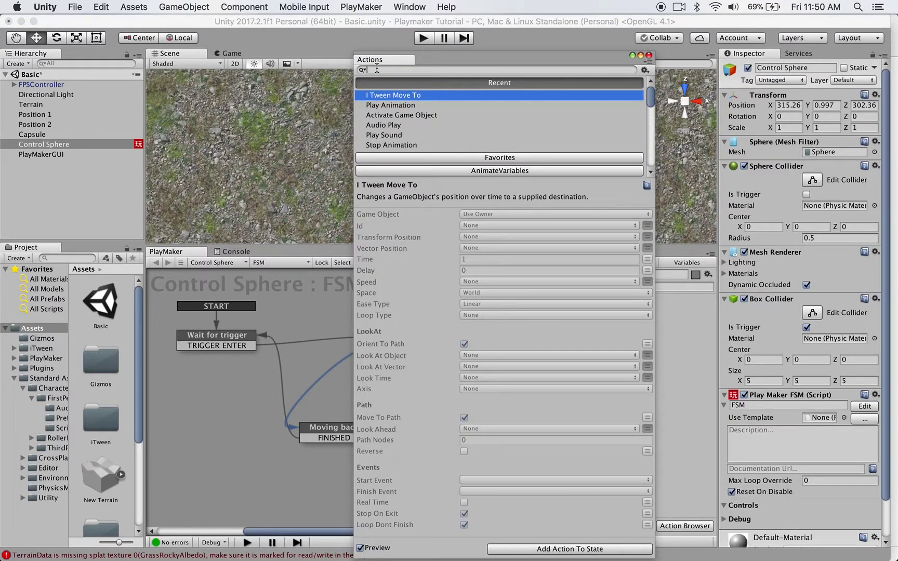
{"action": "type", "text": "itween"}
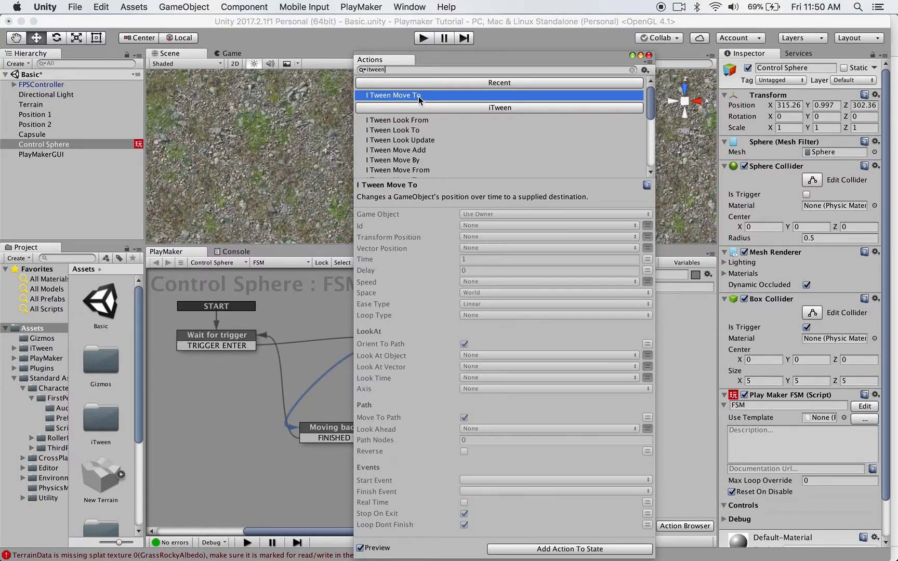
{"action": "double_click", "coordinate": [425, 97]}
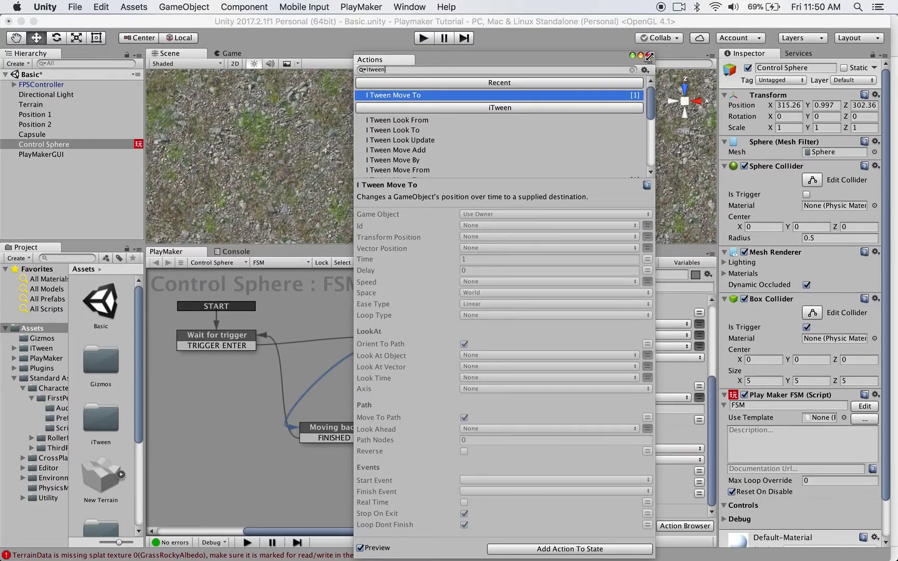
{"action": "left_click", "coordinate": [641, 54]}
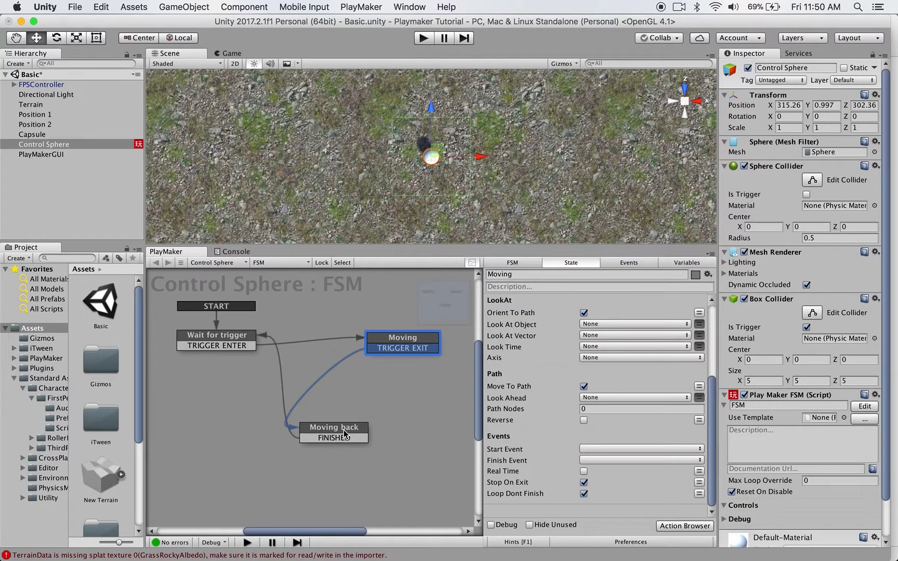
- Add an I Tween Move To action to the Moving back state
{"action": "left_click", "coordinate": [344, 433]}
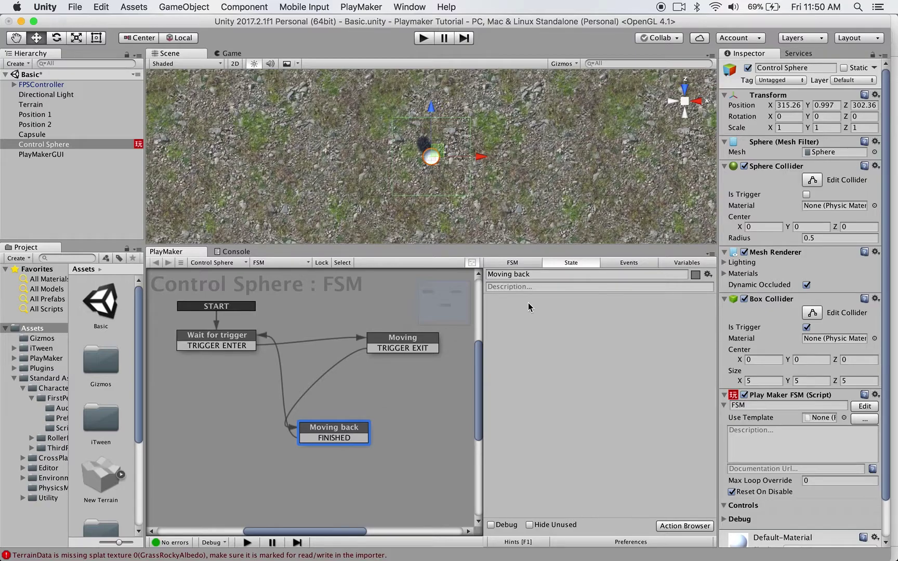
{"action": "left_click", "coordinate": [691, 527]}
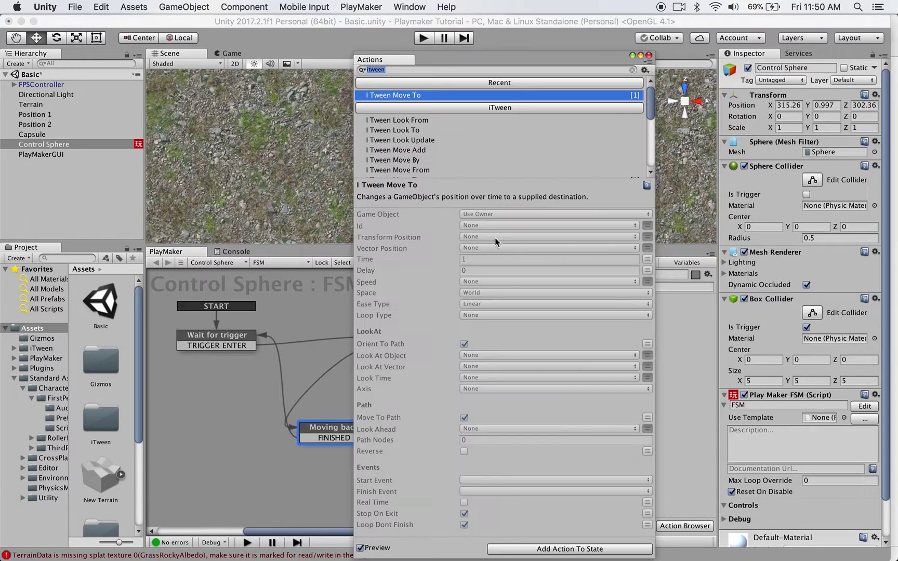
{"action": "double_click", "coordinate": [385, 99]}
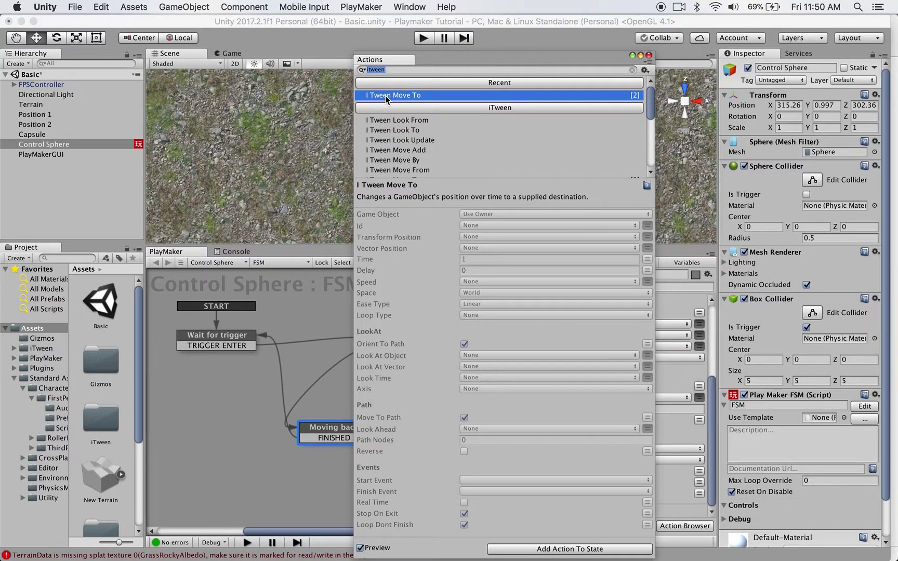
{"action": "left_click", "coordinate": [649, 56]}
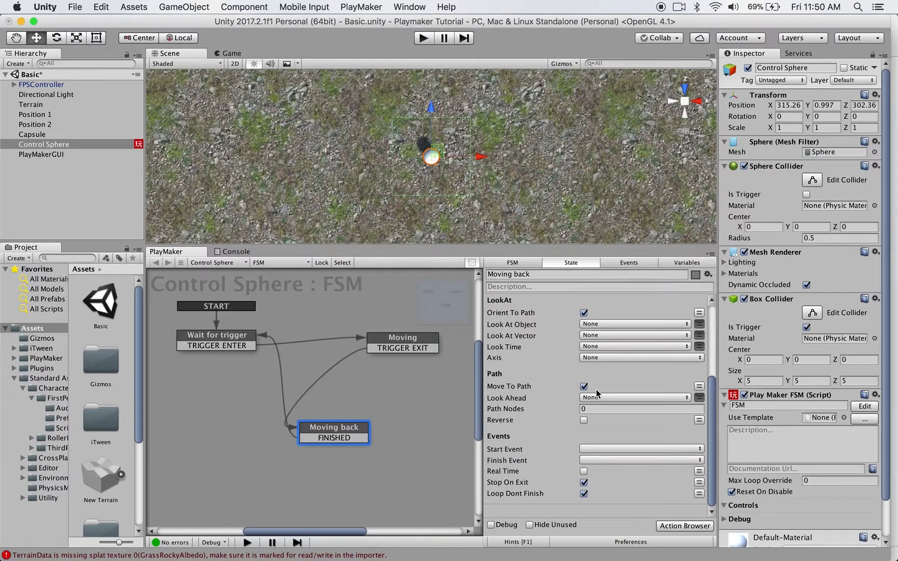
- In the Moving state's I Tween Move To action, specify Capsule as the game object and Position 1 as the transform position
{"action": "scroll", "coordinate": [603, 433], "scroll_direction": "up", "scroll_amount": 5}
{"action": "left_click", "coordinate": [396, 349]}
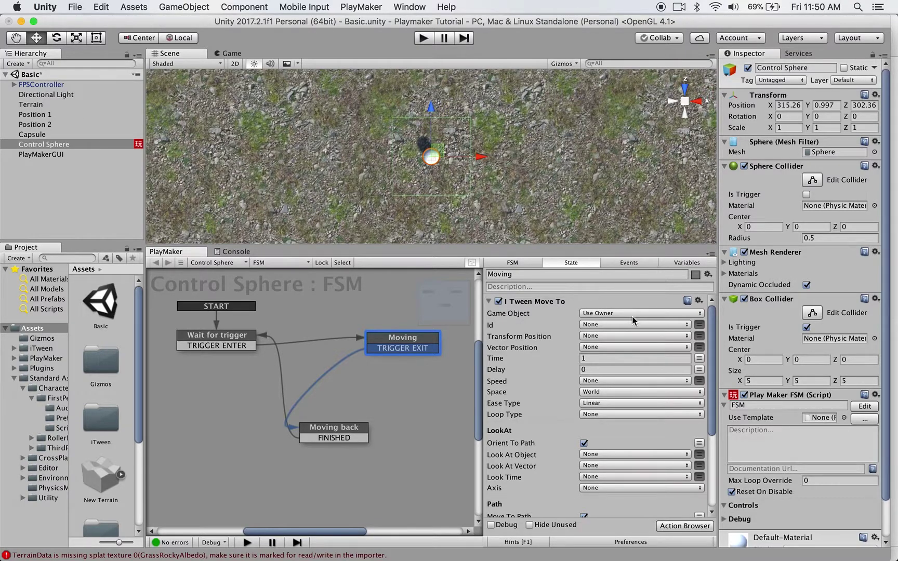
{"action": "left_click", "coordinate": [650, 314]}
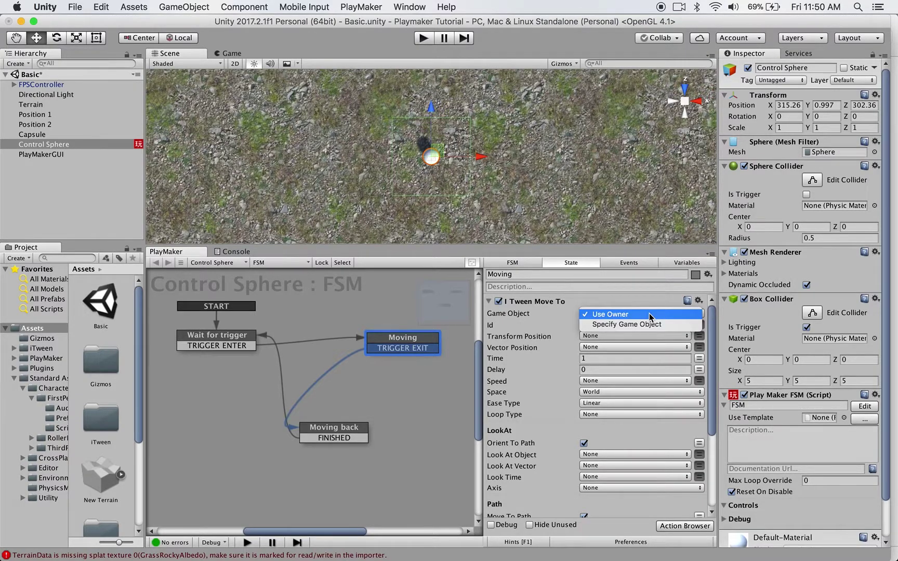
{"action": "left_click", "coordinate": [646, 324]}
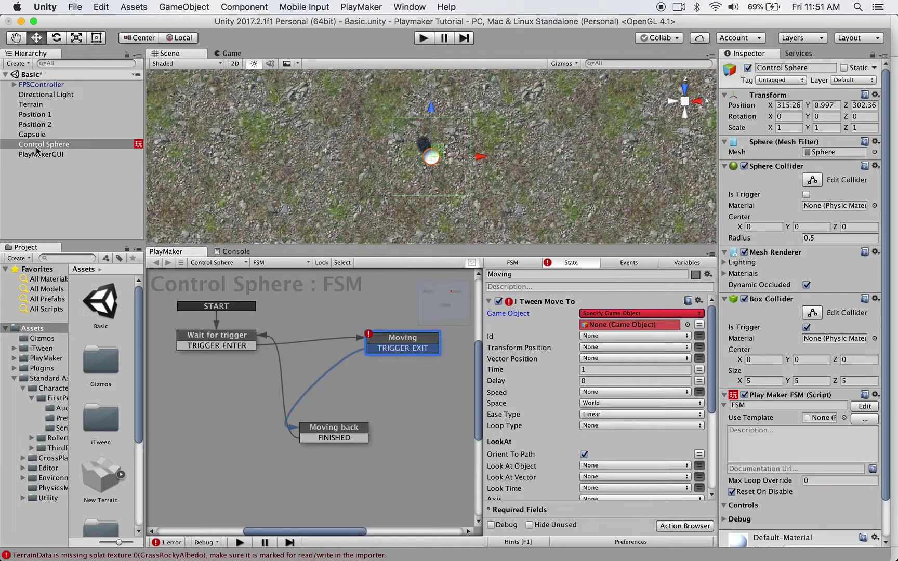
{"action": "left_click_drag", "start_coordinate": [34, 136], "coordinate": [626, 325]}
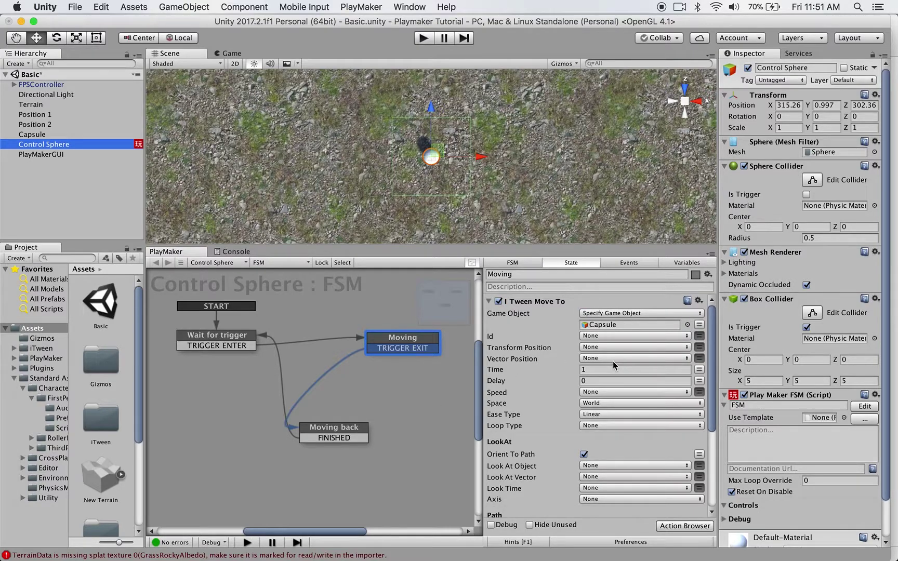
{"action": "left_click", "coordinate": [700, 348]}
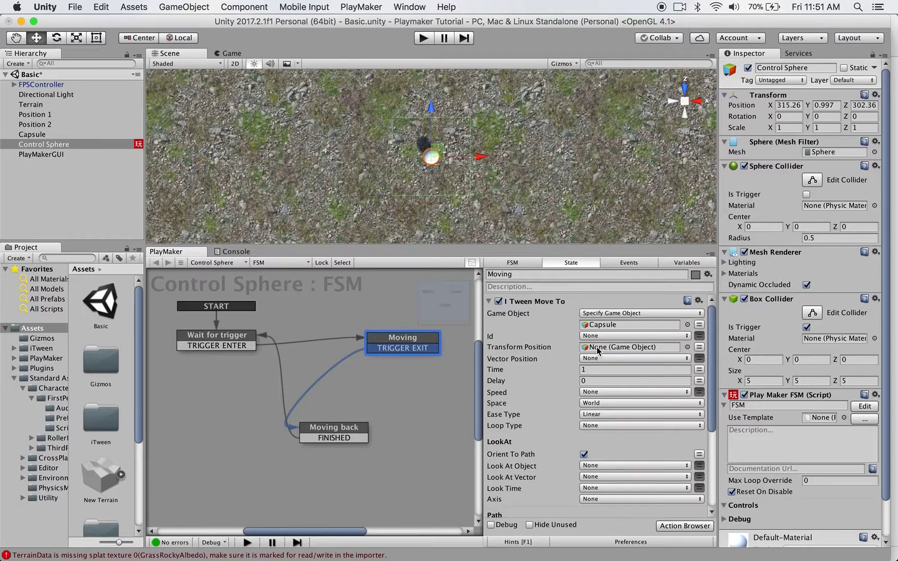
{"action": "left_click", "coordinate": [53, 116]}
{"action": "left_click_drag", "start_coordinate": [52, 117], "coordinate": [623, 350]}
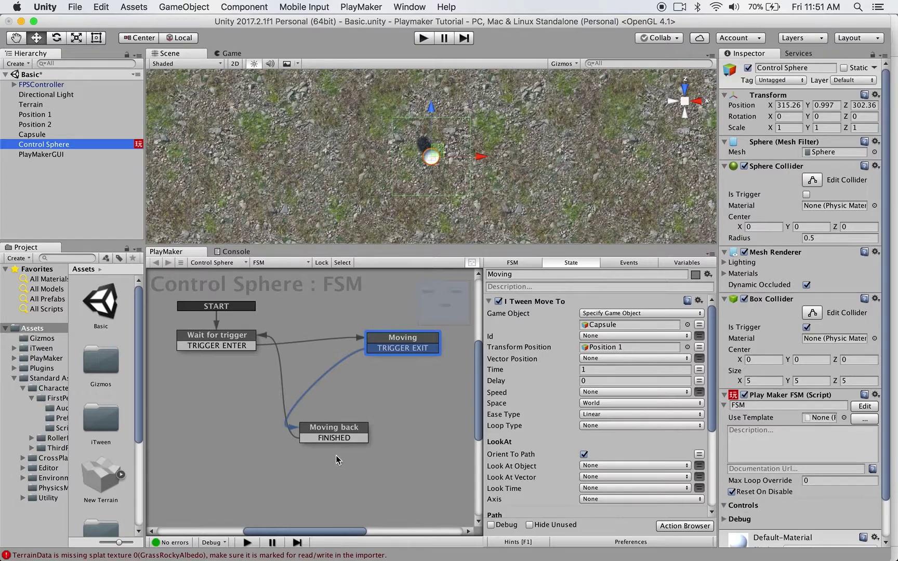
- In the Moving back state's I Tween Move To action, specify Capsule as the game object and Position 2 as the transform position
{"action": "left_click", "coordinate": [356, 438]}
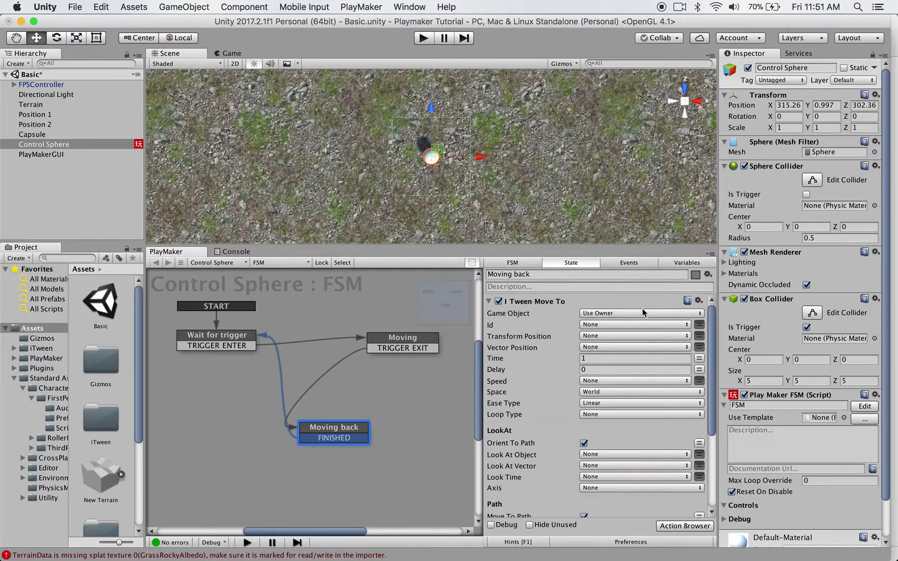
{"action": "left_click", "coordinate": [628, 313]}
{"action": "left_click", "coordinate": [627, 323]}
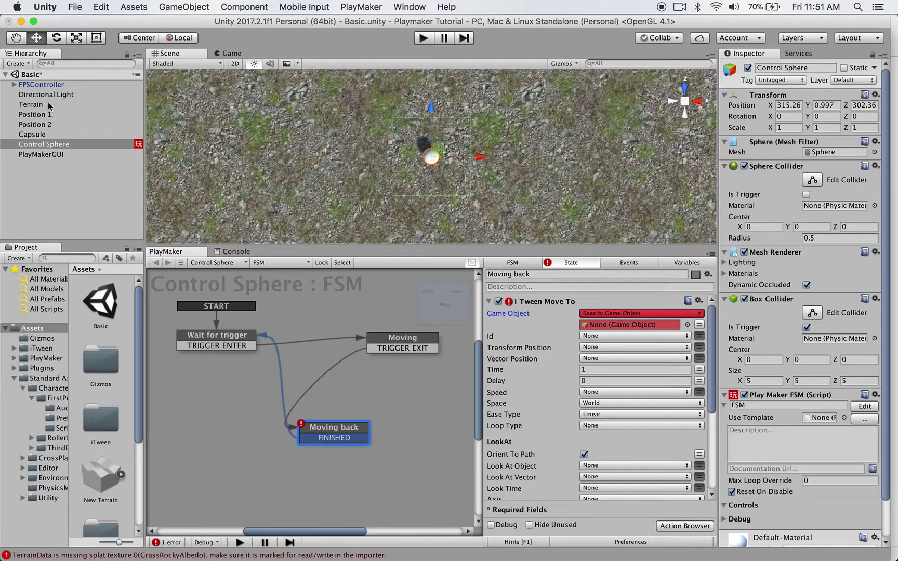
{"action": "left_click_drag", "start_coordinate": [32, 135], "coordinate": [630, 323]}
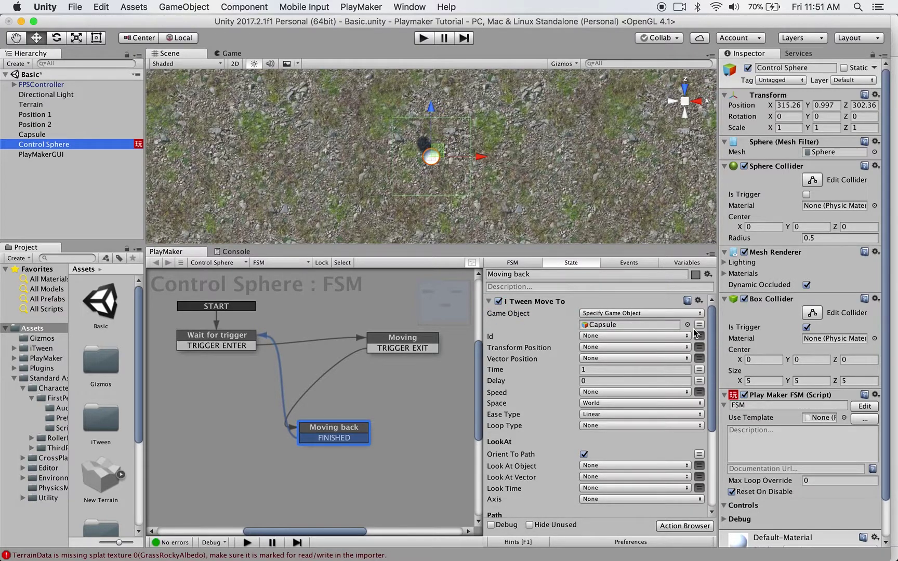
{"action": "left_click", "coordinate": [699, 347]}
{"action": "left_click_drag", "start_coordinate": [14, 127], "coordinate": [603, 346]}
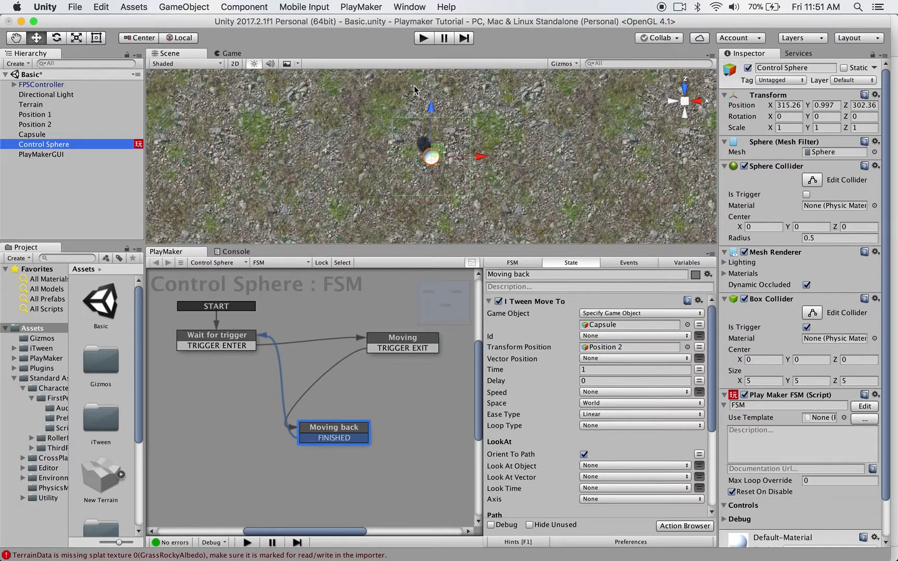
- Play-test the capsule's movement by walking in and out of the Control Sphere's trigger zone, and stop playback
{"action": "left_click", "coordinate": [424, 39]}
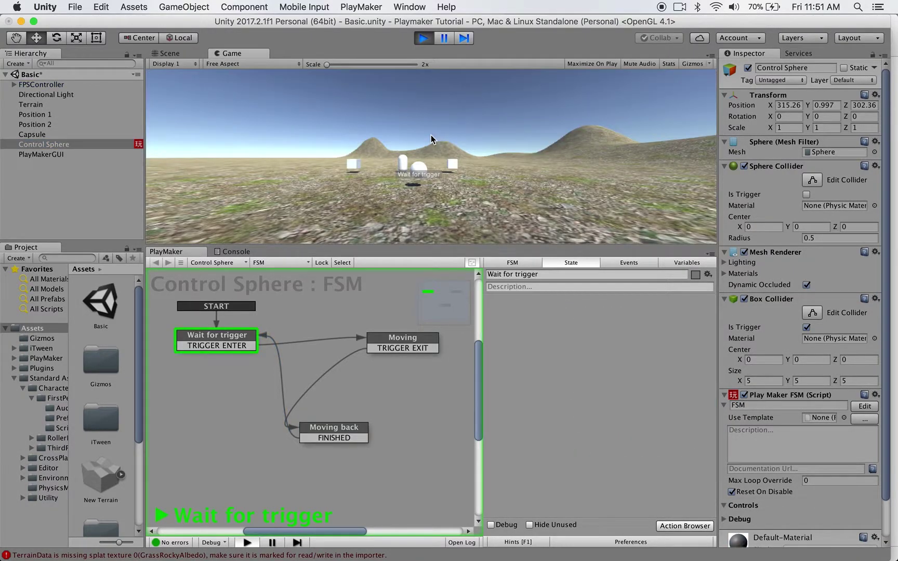
{"action": "key", "text": "w"}
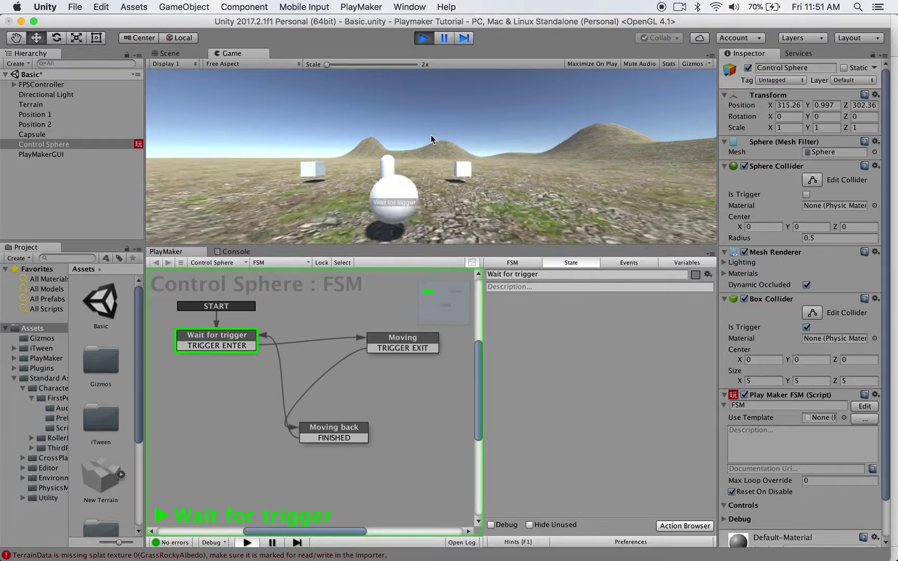
{"action": "key", "text": "s"}
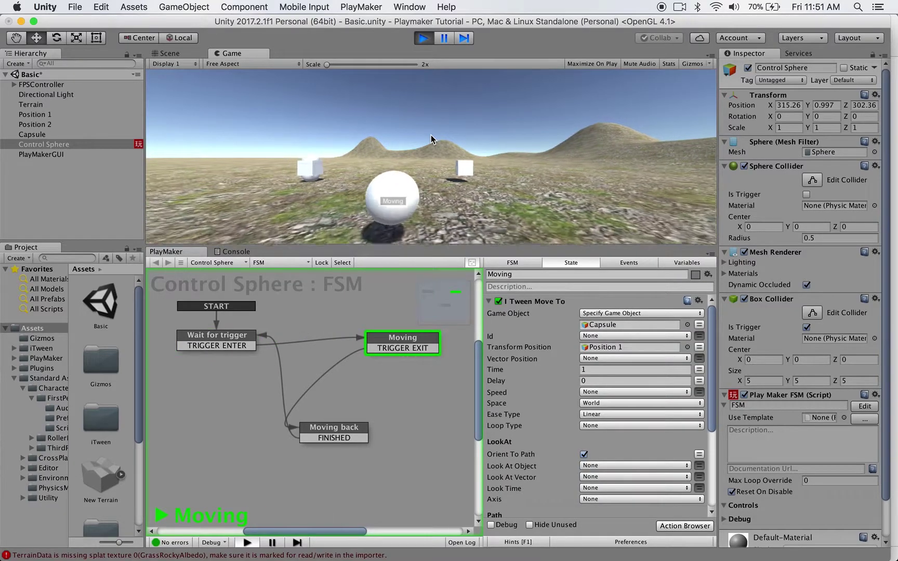
{"action": "key", "text": "w"}
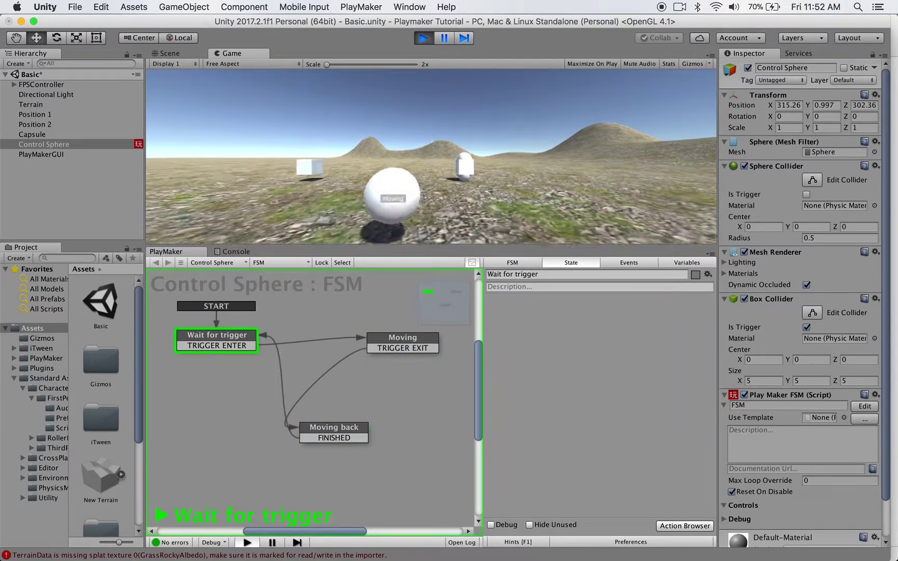
{"action": "key", "text": "s"}
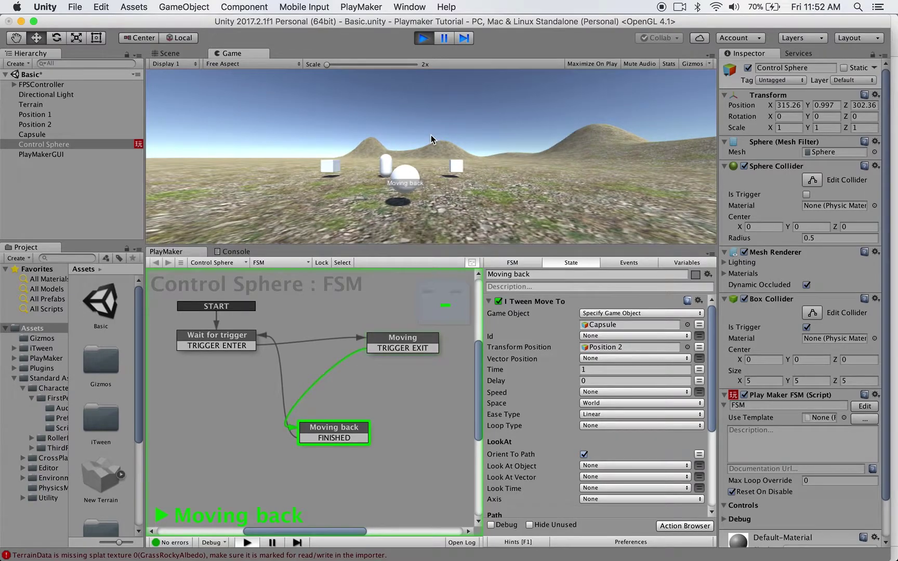
{"action": "left_click", "coordinate": [424, 38]}
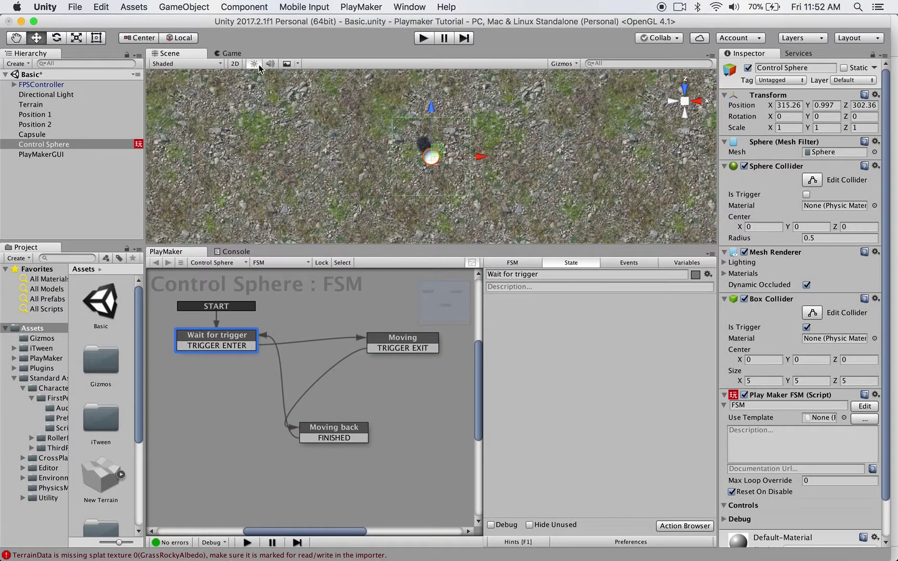
- Save the Basic scene and the project
{"action": "left_click", "coordinate": [75, 7]}
{"action": "left_click", "coordinate": [95, 53]}
{"action": "left_click", "coordinate": [75, 7]}
{"action": "left_click", "coordinate": [121, 108]}
- Add an Audio Play action to the Moving state
{"action": "left_click", "coordinate": [406, 344]}
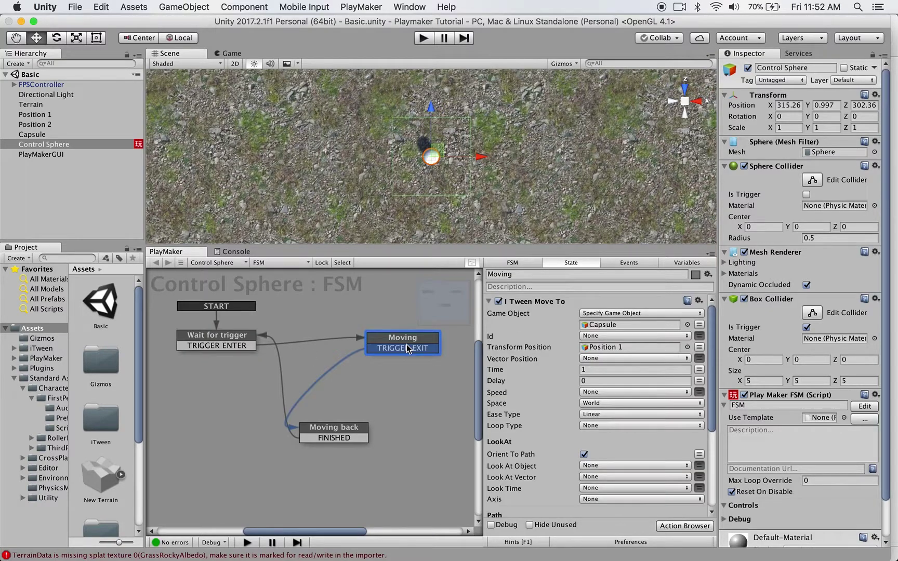
{"action": "left_click", "coordinate": [488, 301]}
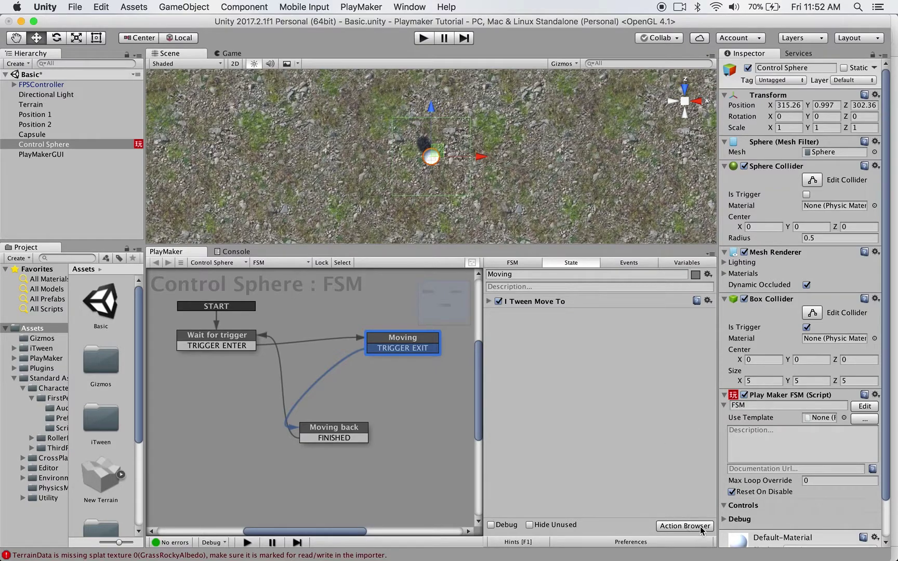
{"action": "left_click", "coordinate": [685, 526]}
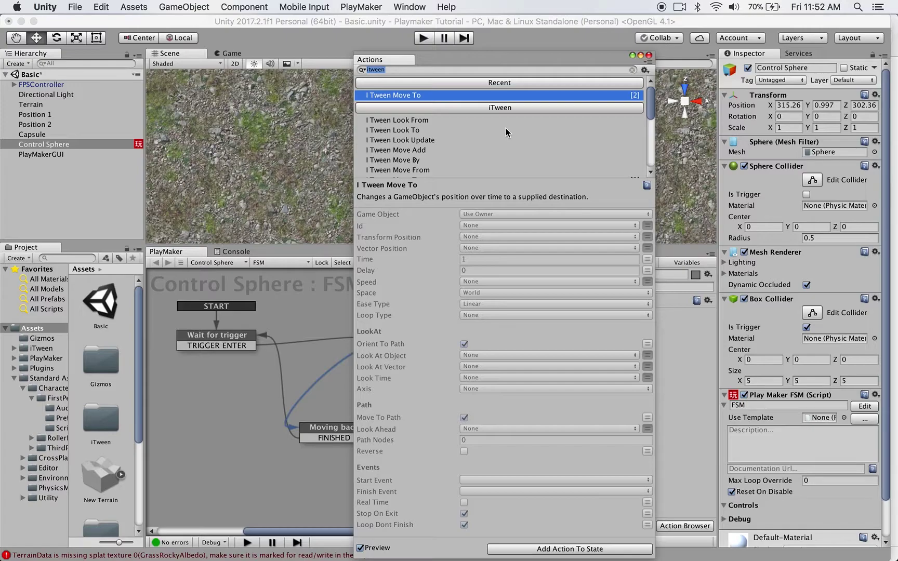
{"action": "key", "text": "BackSpace"}
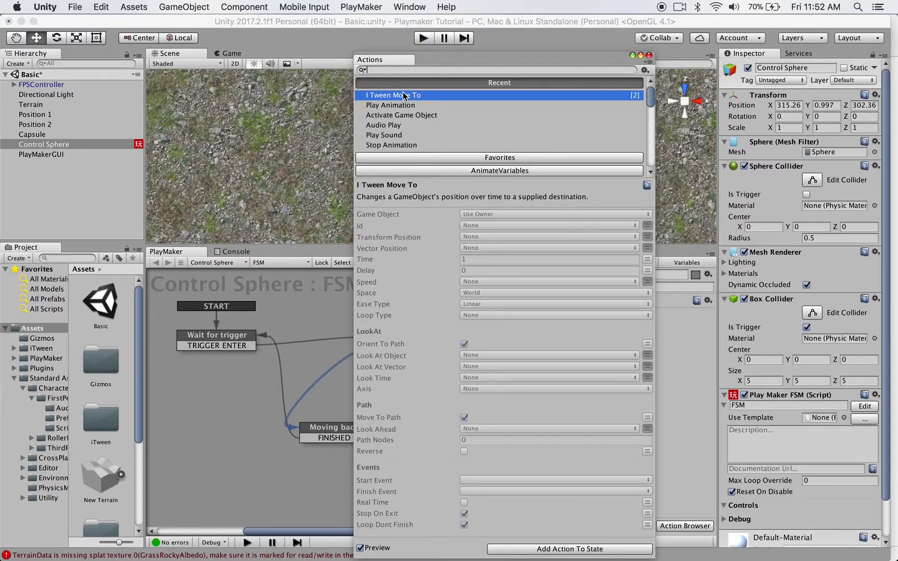
{"action": "type", "text": "auio"}
{"action": "key", "text": "BackSpace"}
{"action": "key", "text": "BackSpace"}
{"action": "type", "text": "dio pl"}
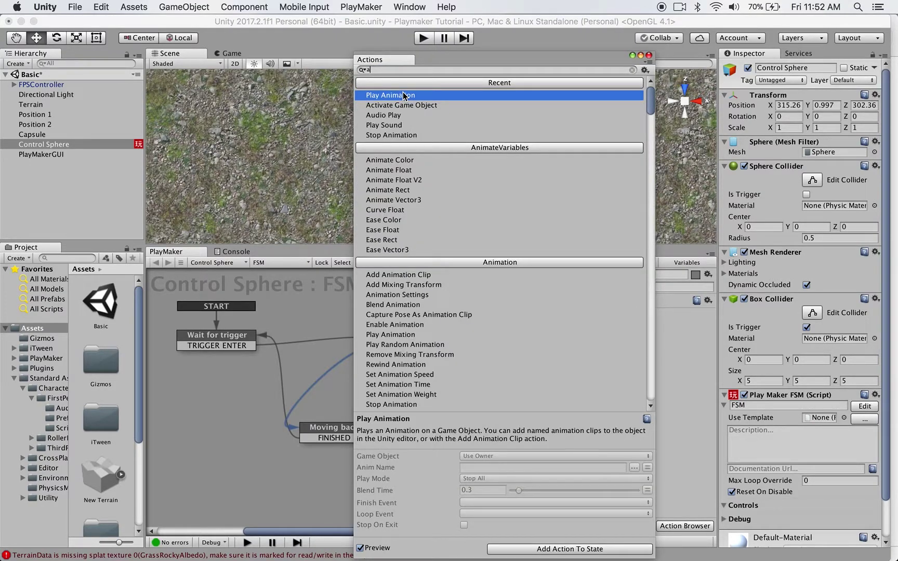
{"action": "type", "text": "ay"}
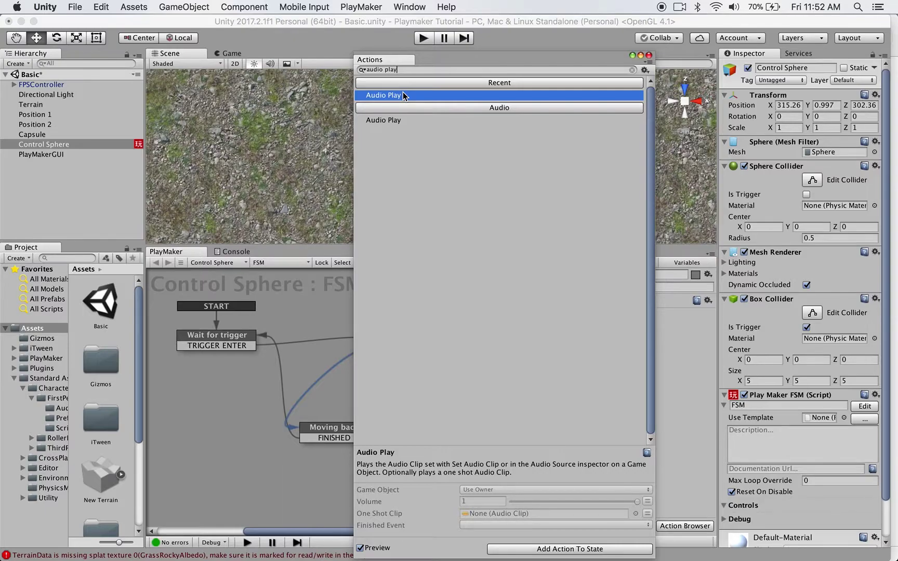
{"action": "double_click", "coordinate": [400, 119]}
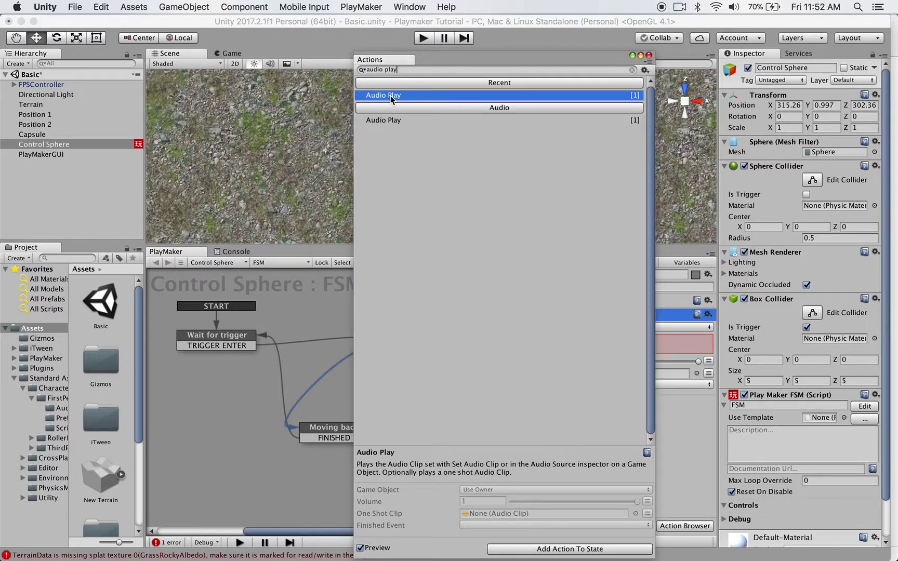
{"action": "left_click", "coordinate": [647, 55]}
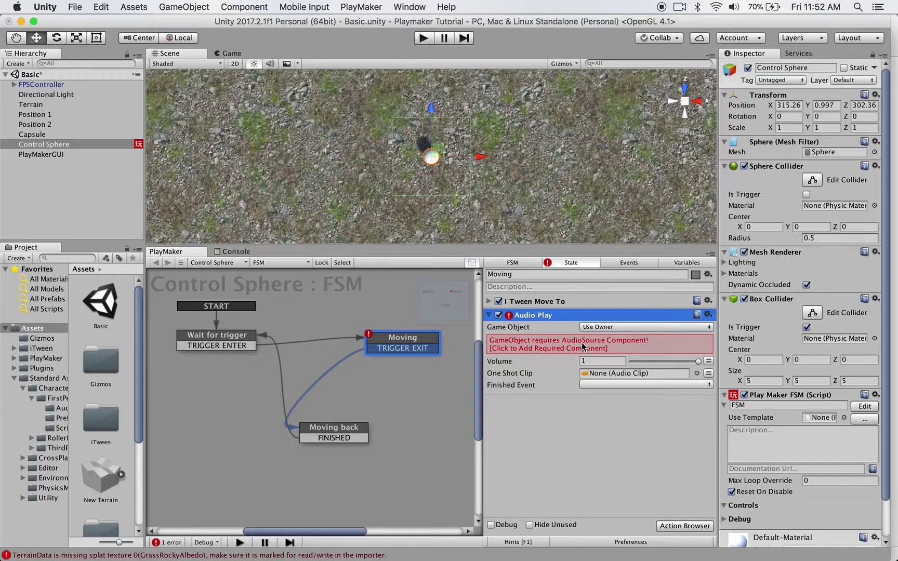
- Specify Capsule as the Audio Play action's game object and add the required AudioSource component to it
{"action": "left_click", "coordinate": [624, 327]}
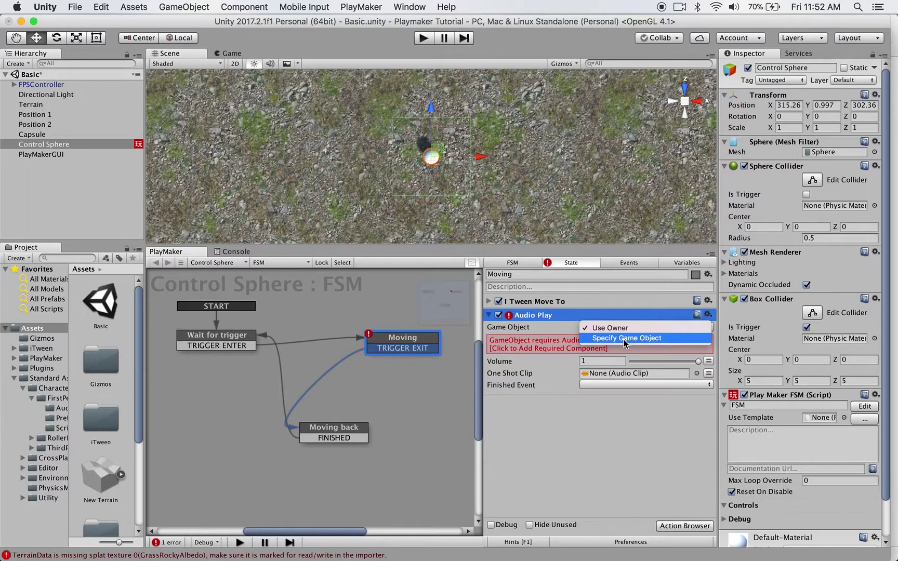
{"action": "left_click", "coordinate": [624, 336]}
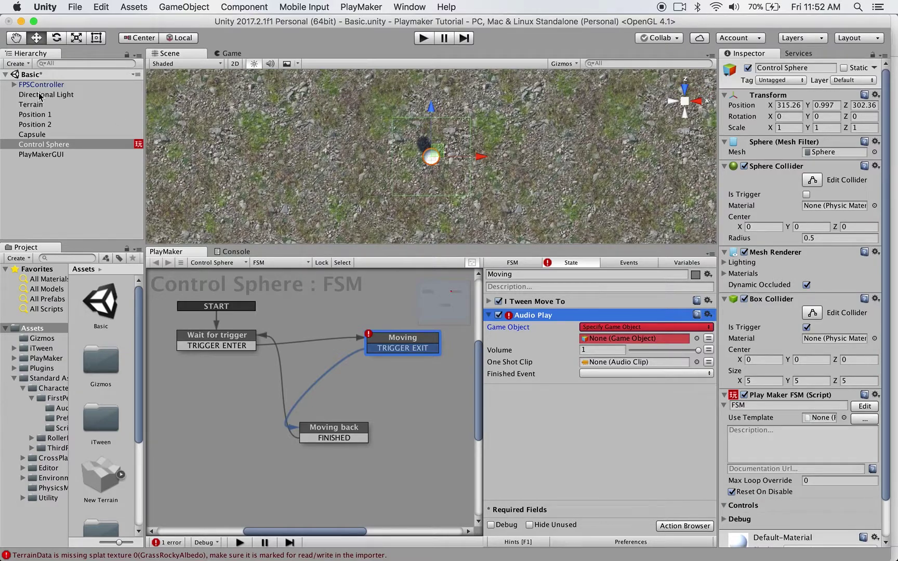
{"action": "left_click_drag", "start_coordinate": [39, 134], "coordinate": [597, 337]}
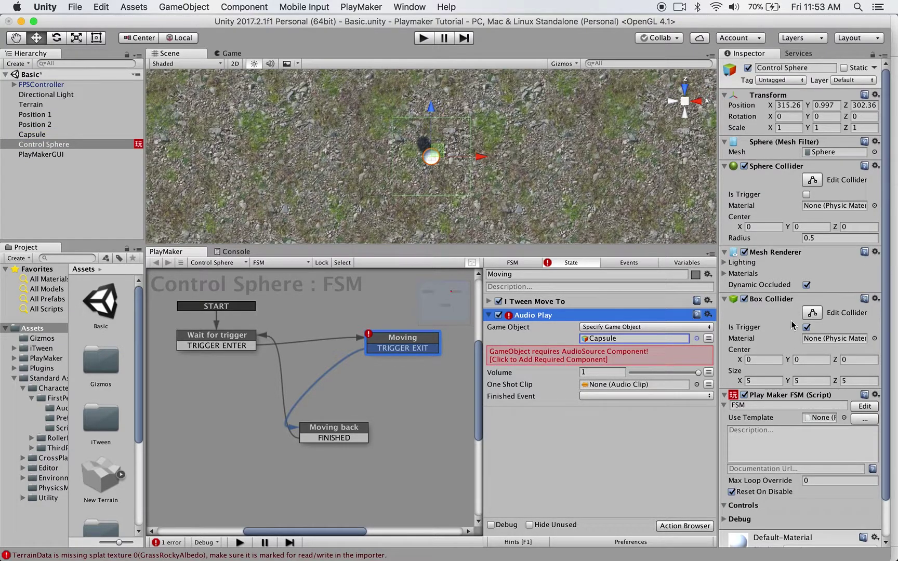
{"action": "left_click", "coordinate": [596, 360]}
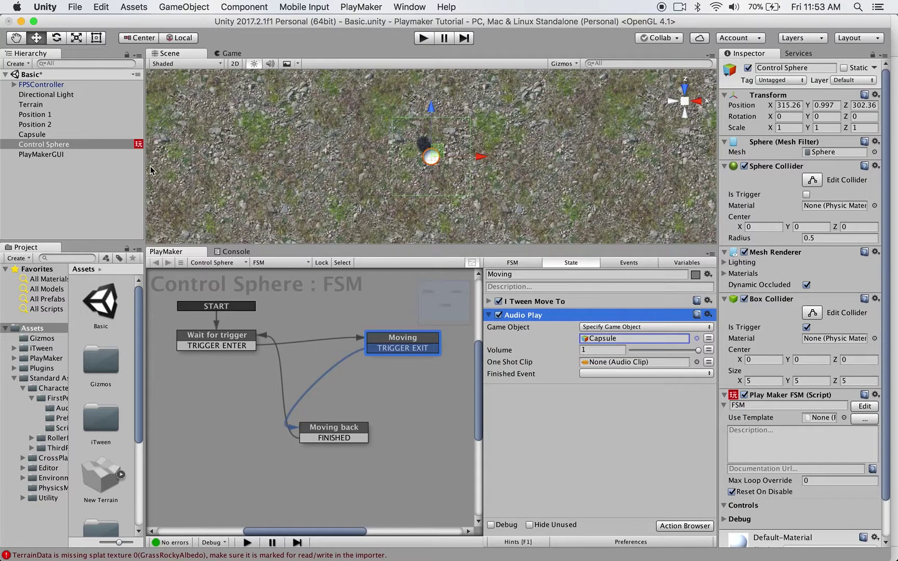
- Examine the Audio Source component on the Capsule, and return to the Control Sphere
{"action": "left_click", "coordinate": [46, 135]}
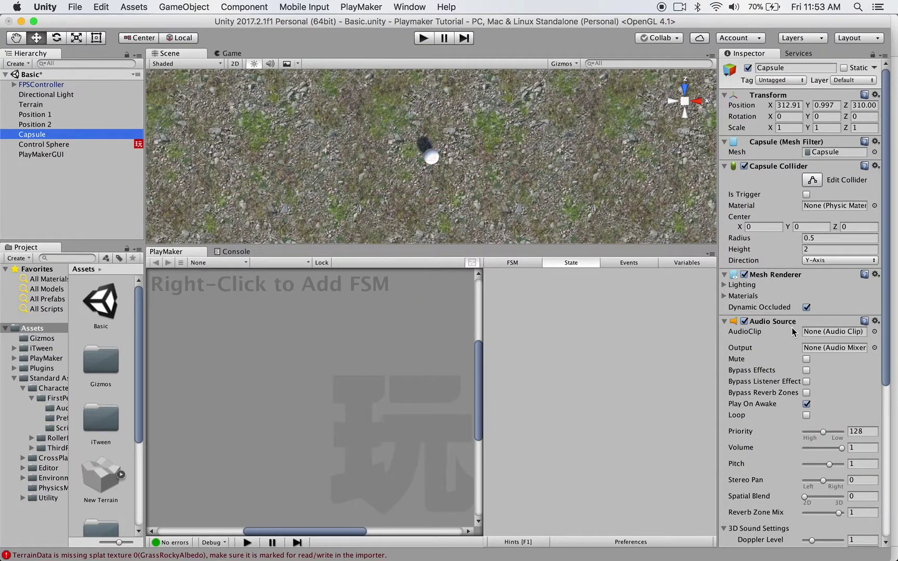
{"action": "scroll", "coordinate": [812, 364], "scroll_direction": "down", "scroll_amount": 3}
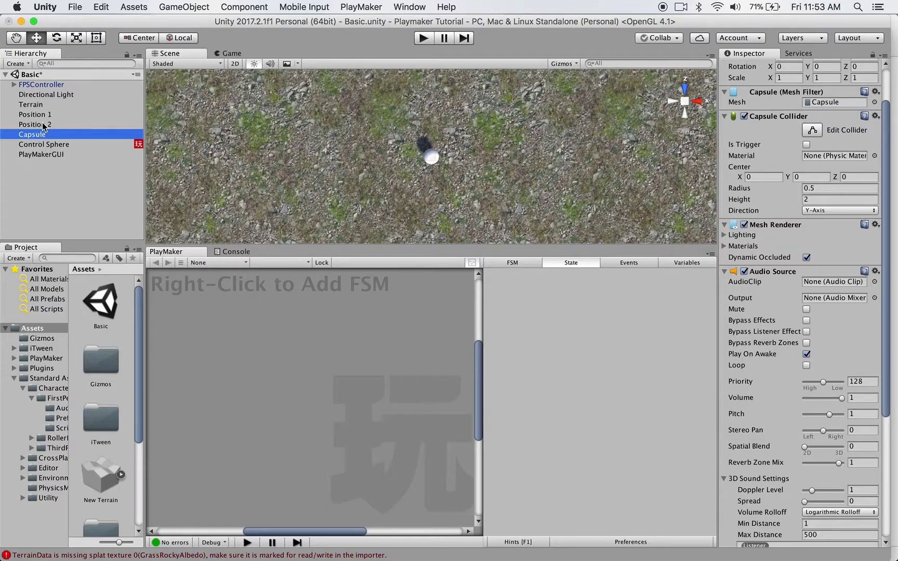
{"action": "left_click", "coordinate": [50, 144]}
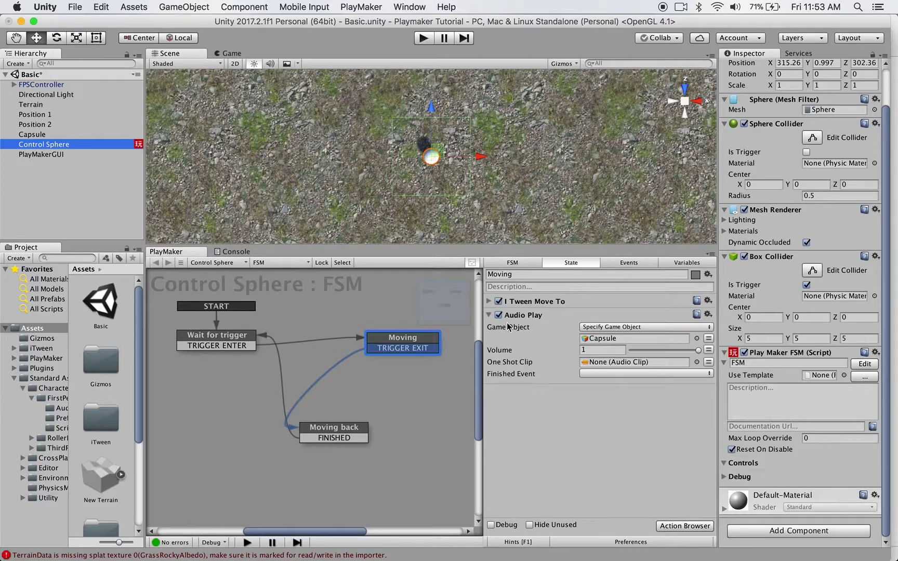
- Add a second I Tween Move To action to the Moving state, after Audio Play
{"action": "left_click", "coordinate": [489, 316]}
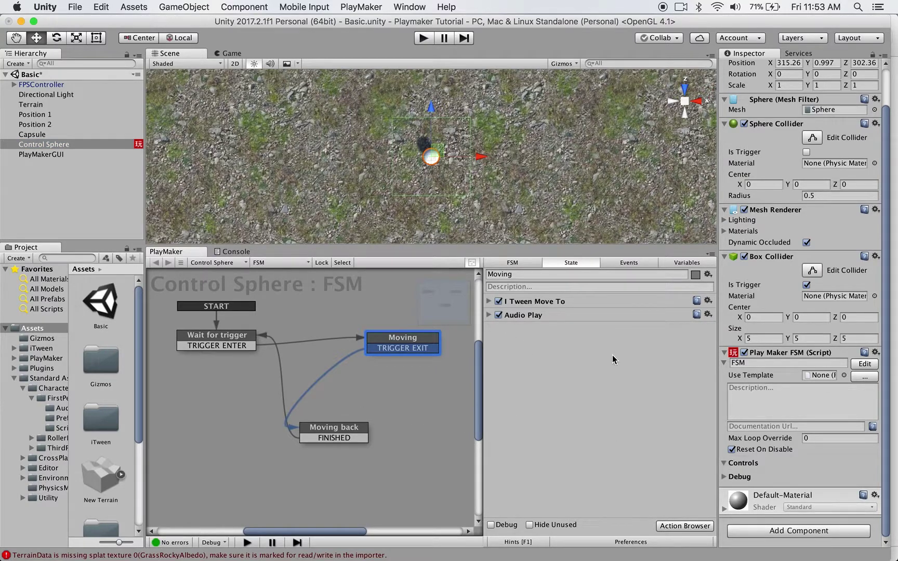
{"action": "left_click", "coordinate": [416, 373]}
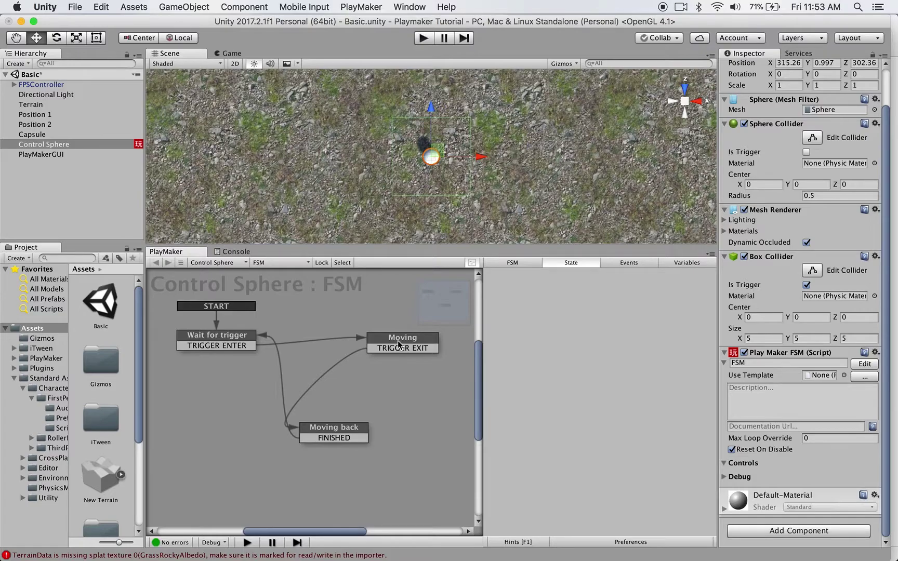
{"action": "left_click", "coordinate": [398, 344]}
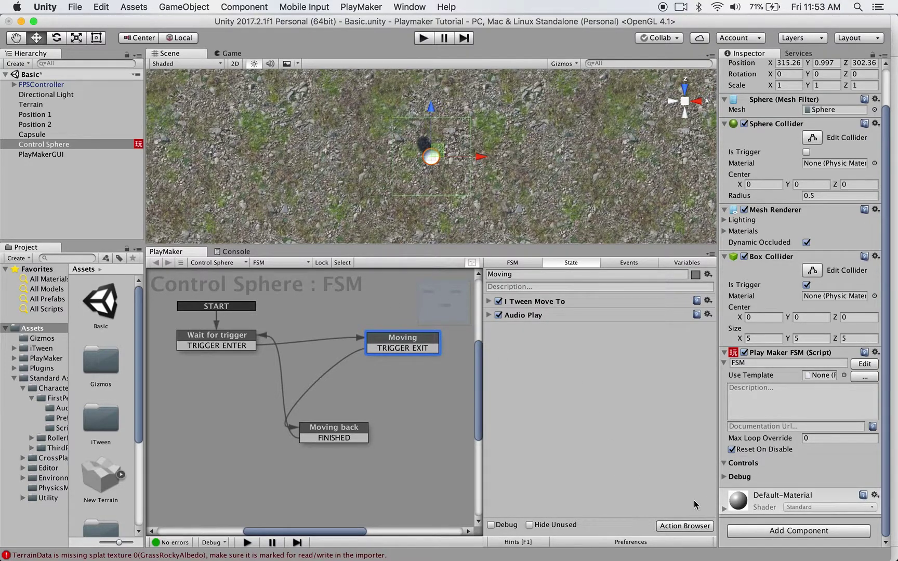
{"action": "left_click", "coordinate": [686, 526]}
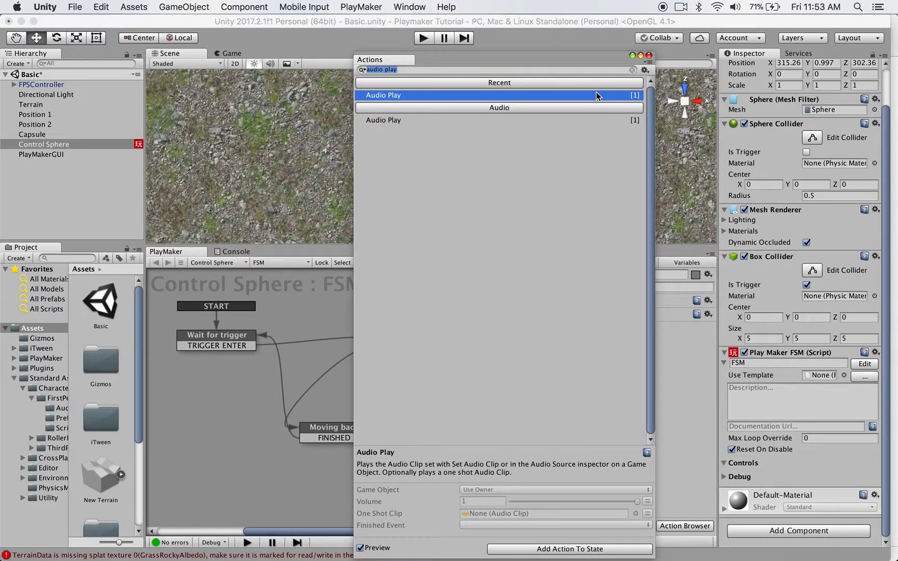
{"action": "type", "text": "itween"}
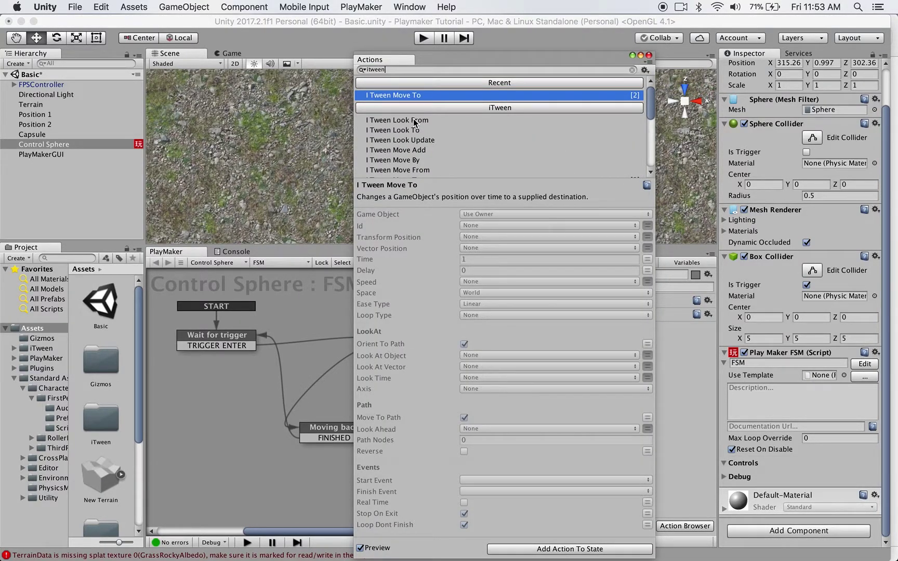
{"action": "double_click", "coordinate": [407, 94]}
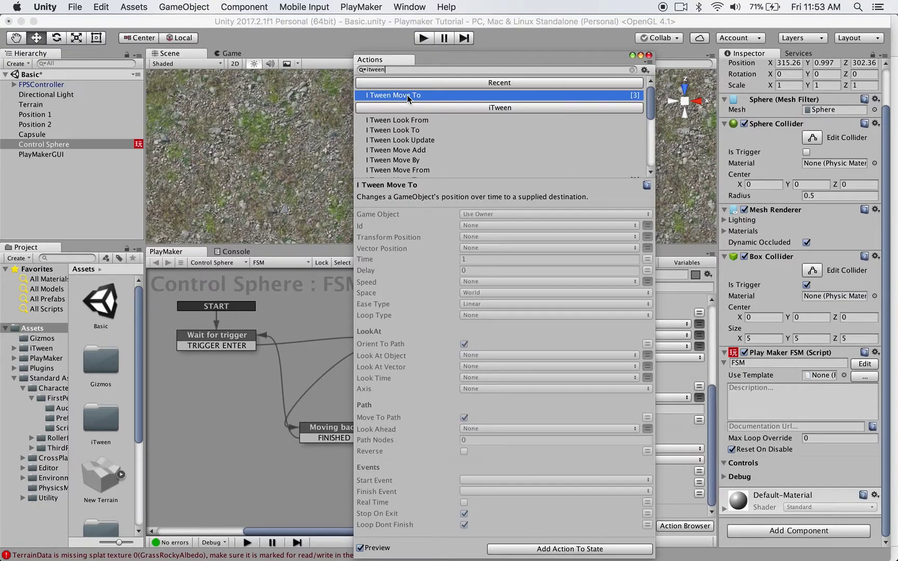
{"action": "left_click", "coordinate": [649, 54]}
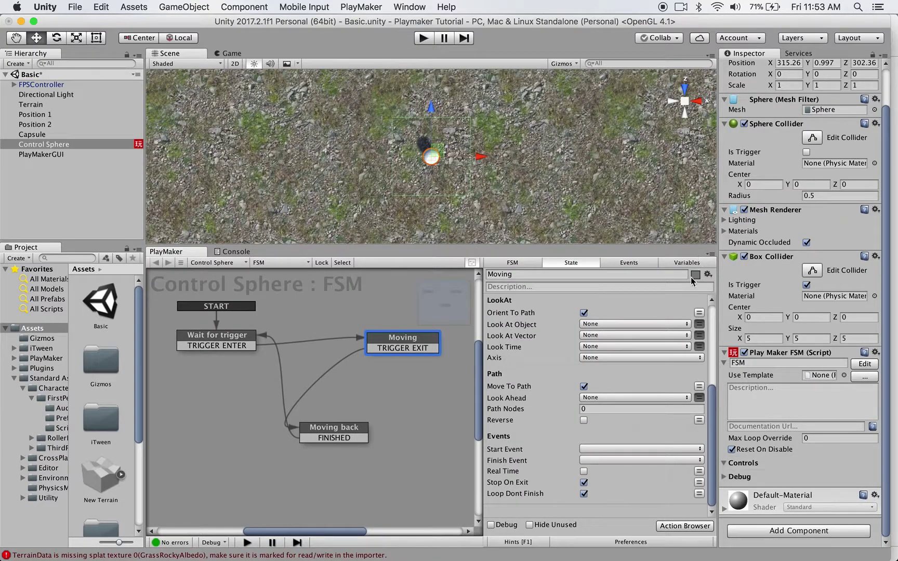
- Set the second I Tween Move To action's Game Object option to Specify Game Object
{"action": "scroll", "coordinate": [674, 337], "scroll_direction": "up", "scroll_amount": 6}
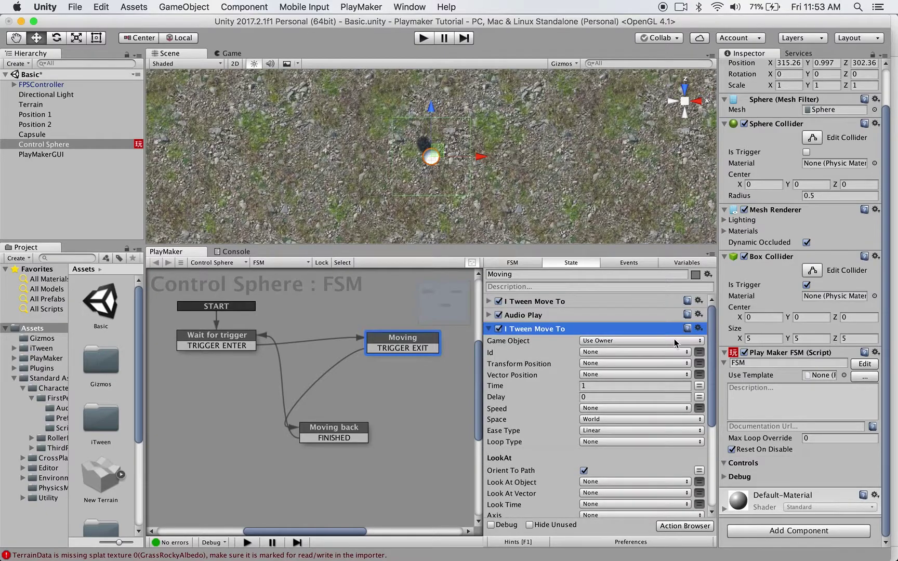
{"action": "left_click", "coordinate": [701, 342]}
{"action": "left_click", "coordinate": [681, 351]}
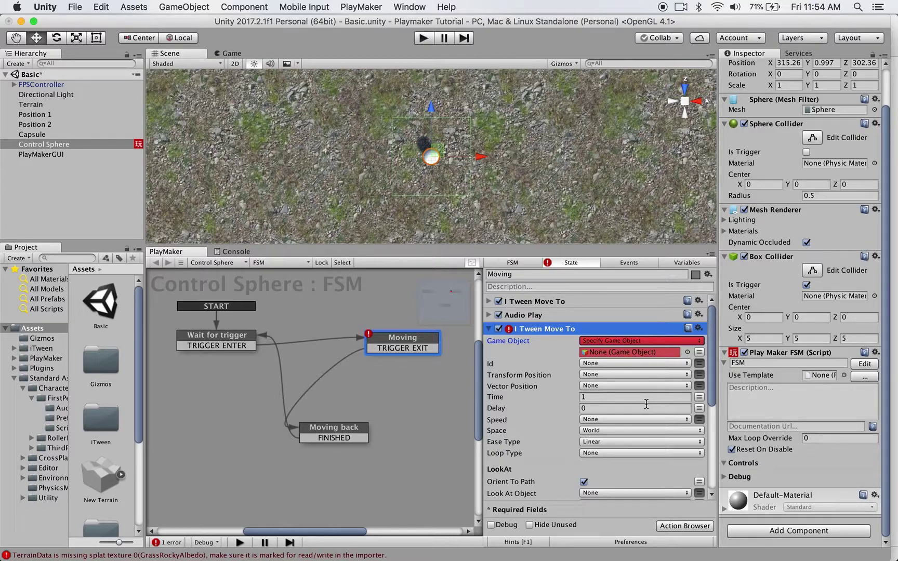
{"action": "left_click", "coordinate": [686, 91]}
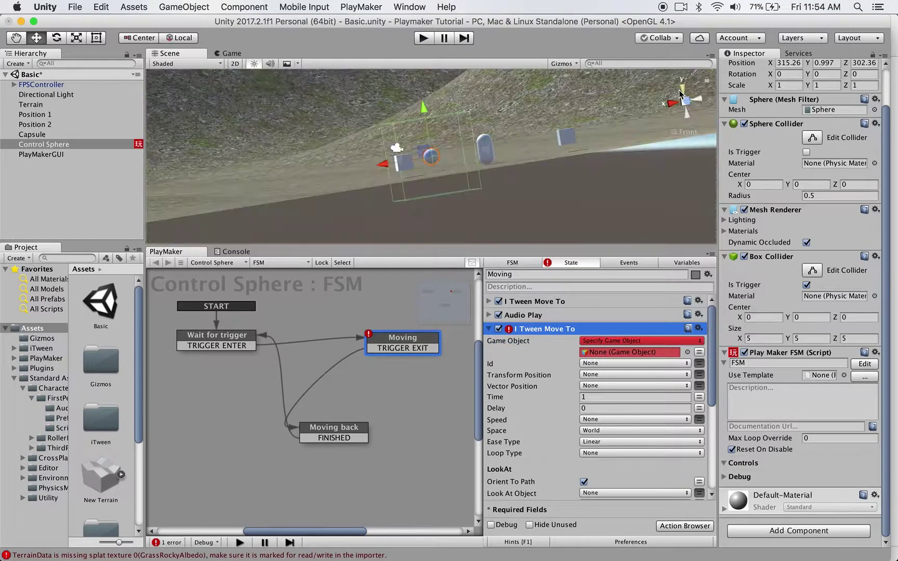
{"action": "left_click_drag", "start_coordinate": [470, 122], "coordinate": [477, 199], "text": "alt"}
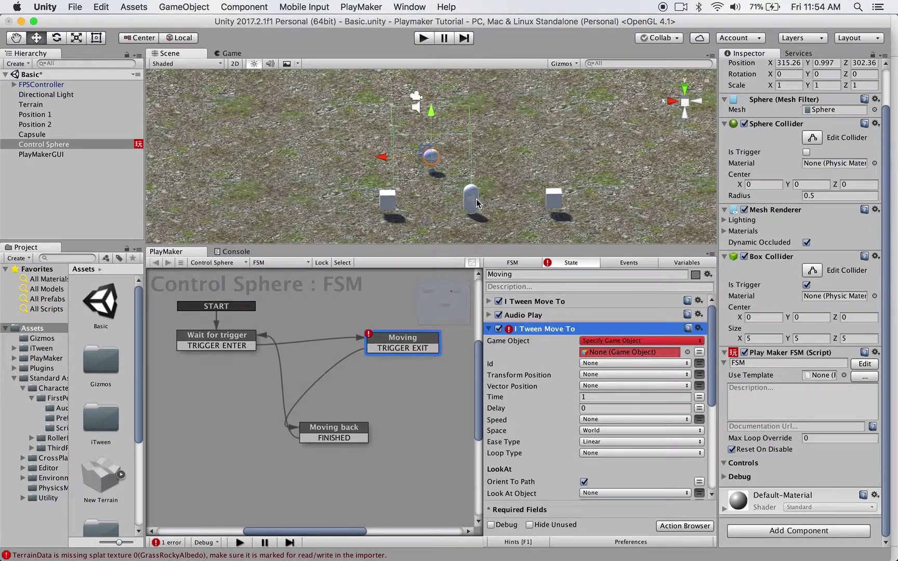
{"action": "scroll", "coordinate": [477, 199], "scroll_direction": "down", "scroll_amount": 8}
{"action": "left_click_drag", "start_coordinate": [546, 167], "coordinate": [541, 111], "text": "alt"}
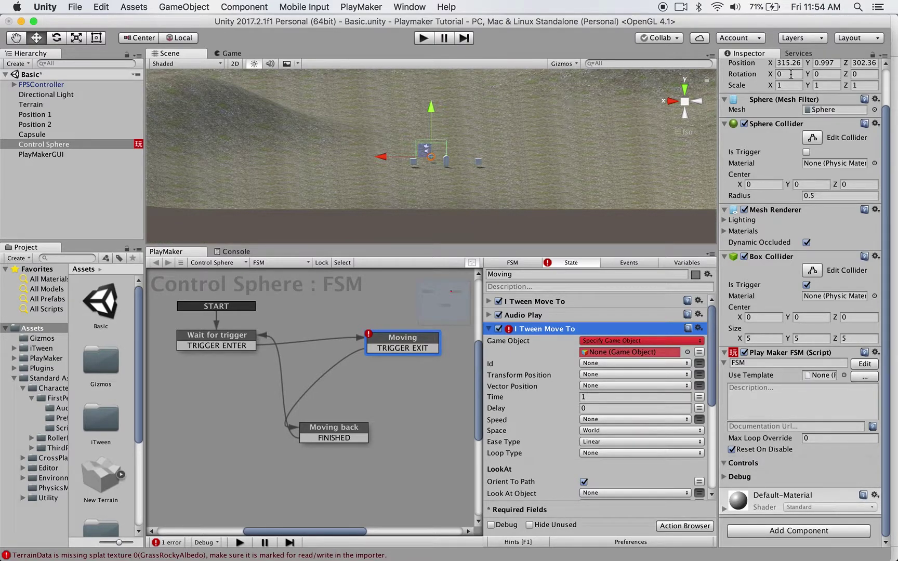
{"action": "left_click", "coordinate": [679, 8]}
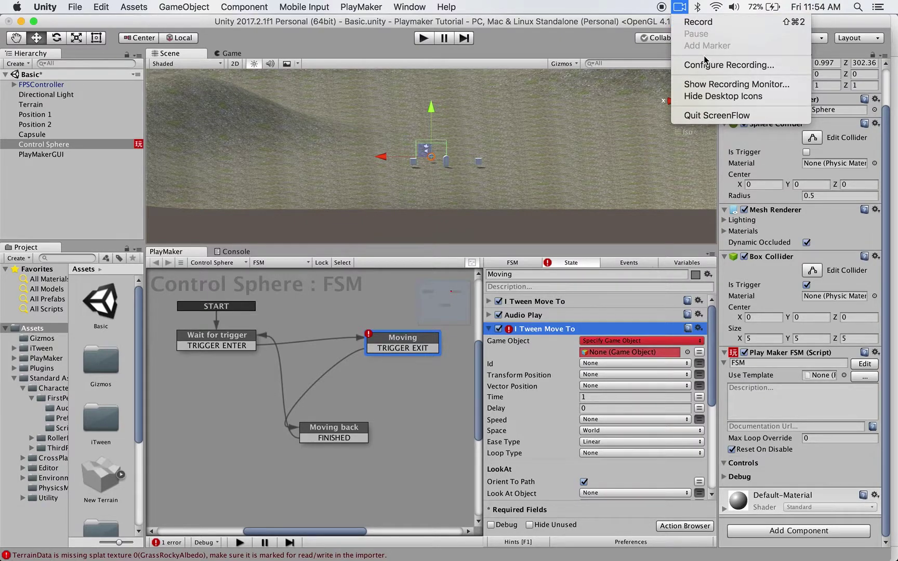